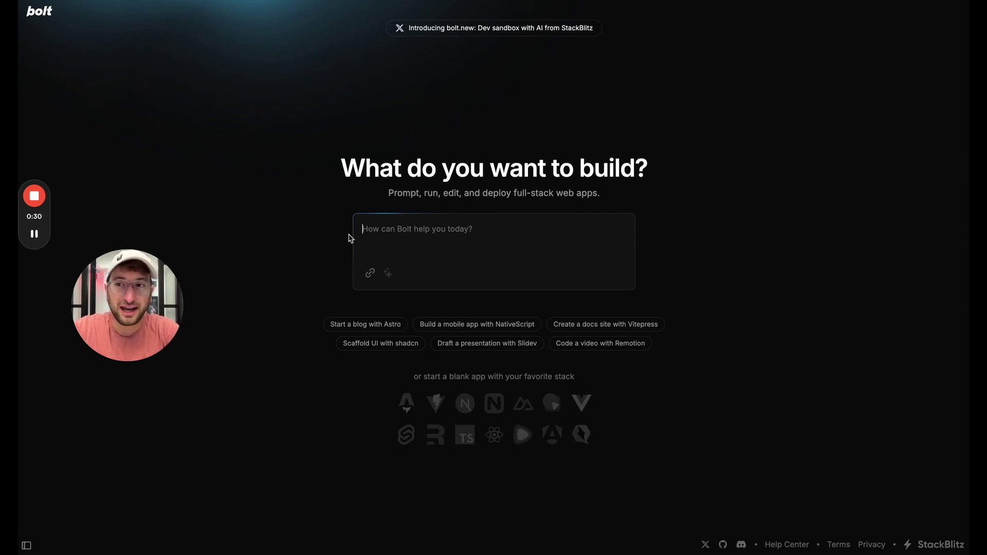
Step: Paste the request 'A simple habit tracking app' into Bolt.new's prompt box
type("A simple habit tracking app")
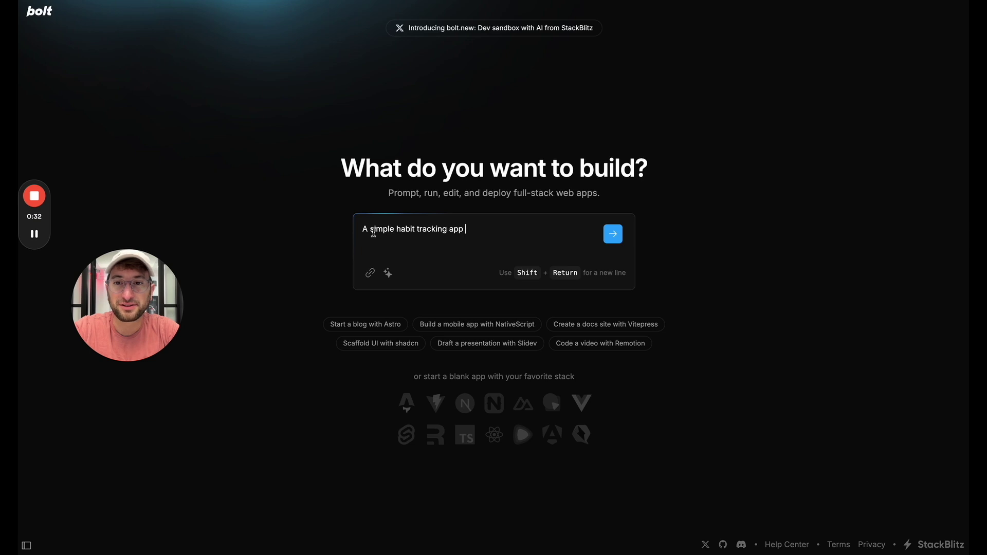
Step: Submit the habit tracker prompt and let Bolt build the app and show its Habit Tracker preview
left_click(613, 234)
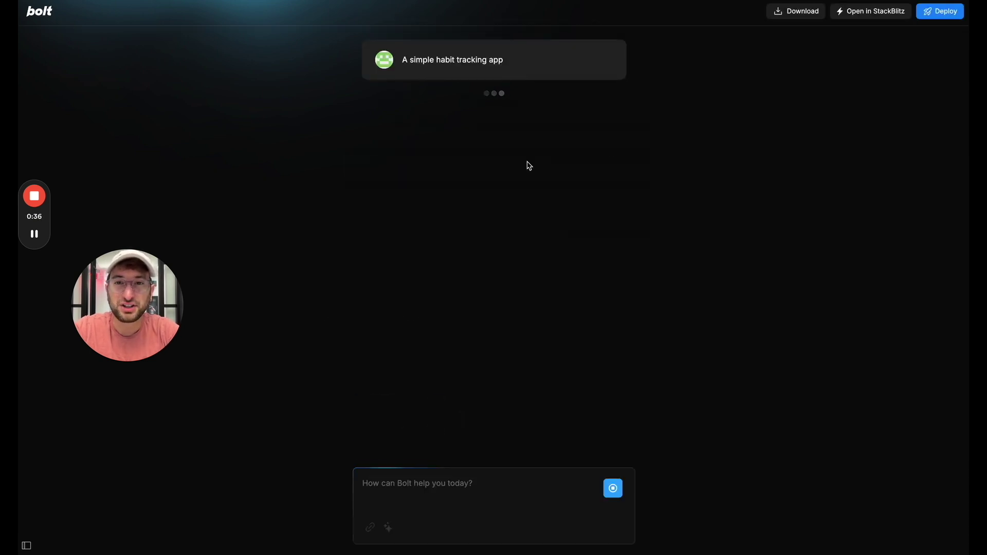
left_click_drag(145, 311, 810, 237)
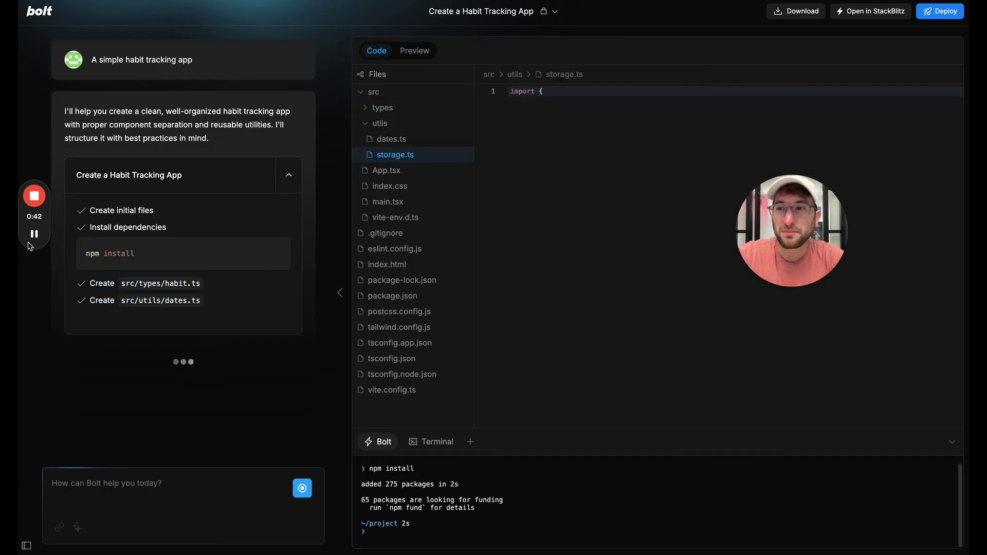
mouse_move(38, 241)
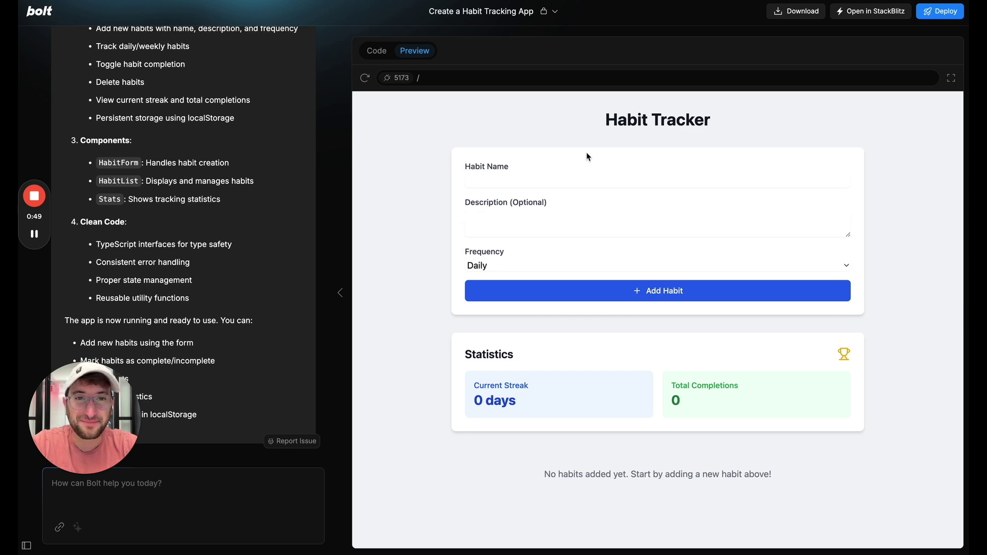
Step: Add a Daily 'Go to the gym' habit in the preview and mark it complete for today
left_click(491, 186)
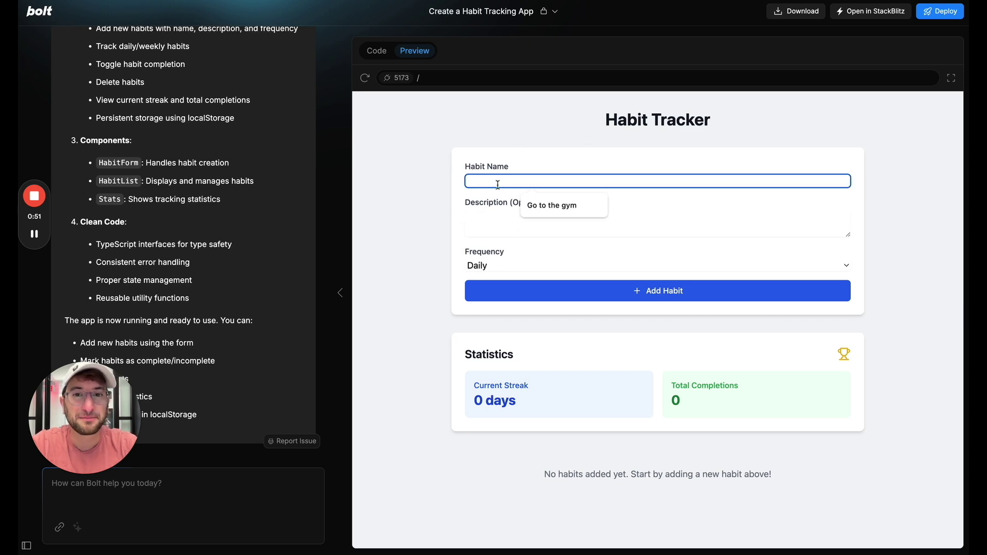
left_click(541, 208)
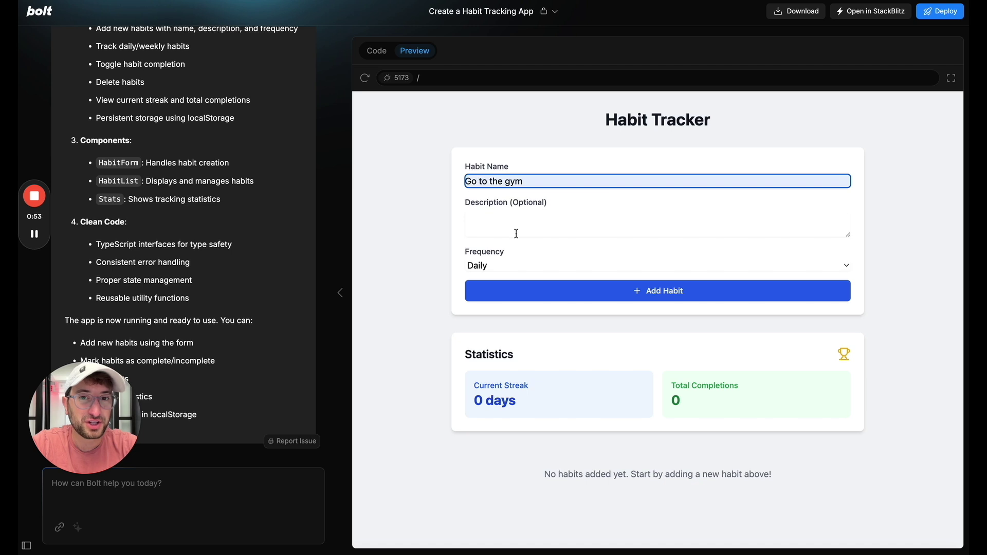
left_click(492, 266)
left_click(492, 268)
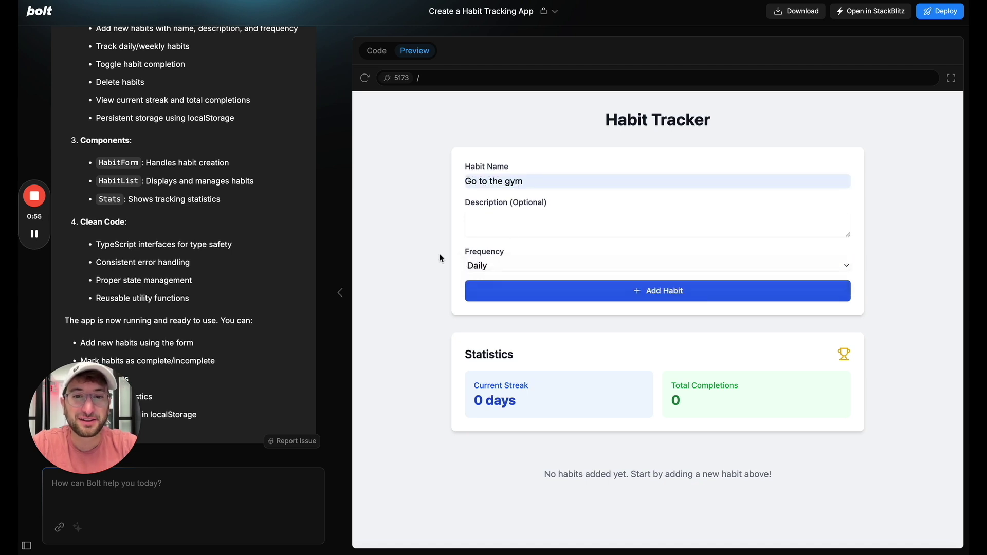
left_click(533, 289)
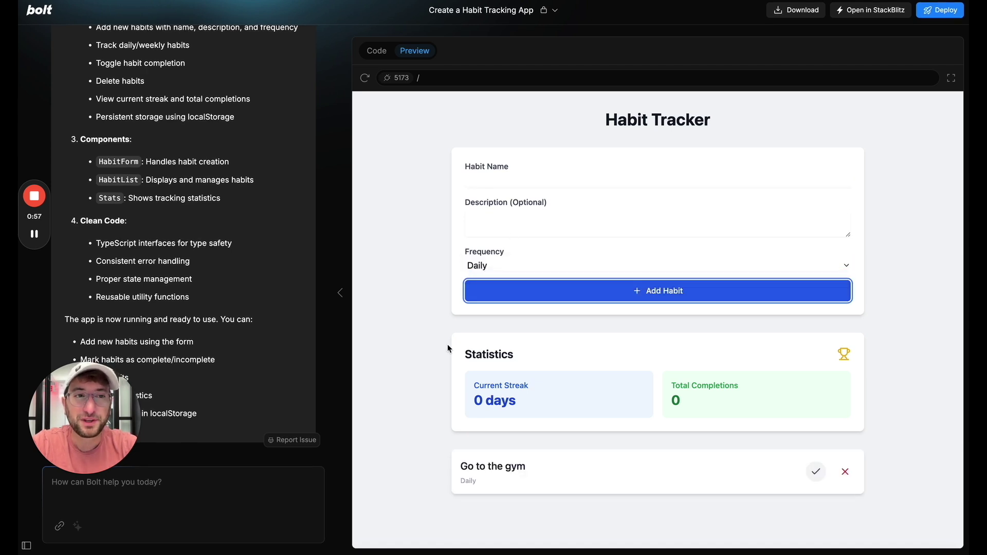
left_click(815, 473)
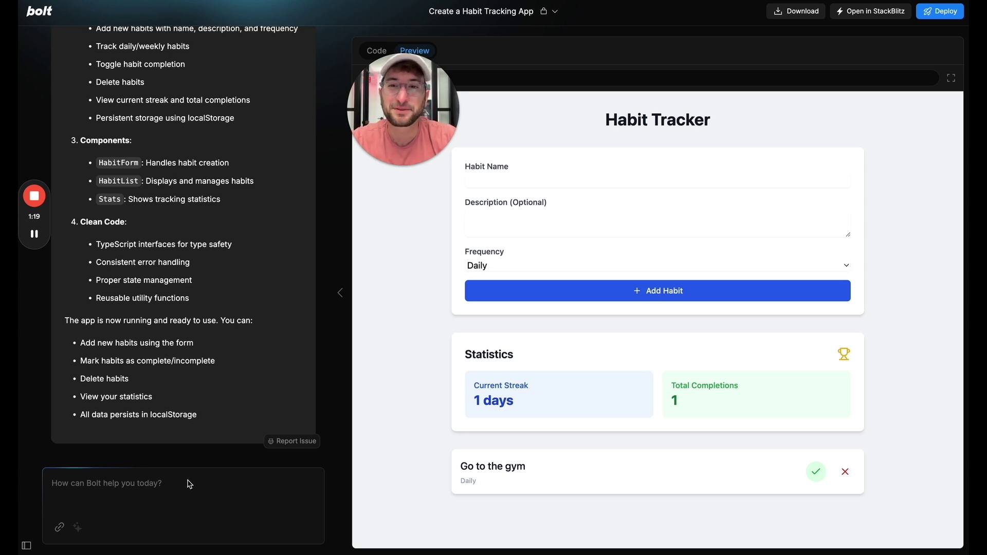
Step: Ask Bolt in the chat to add a Supabase database to the habit tracker
type("I want to add a real database to th")
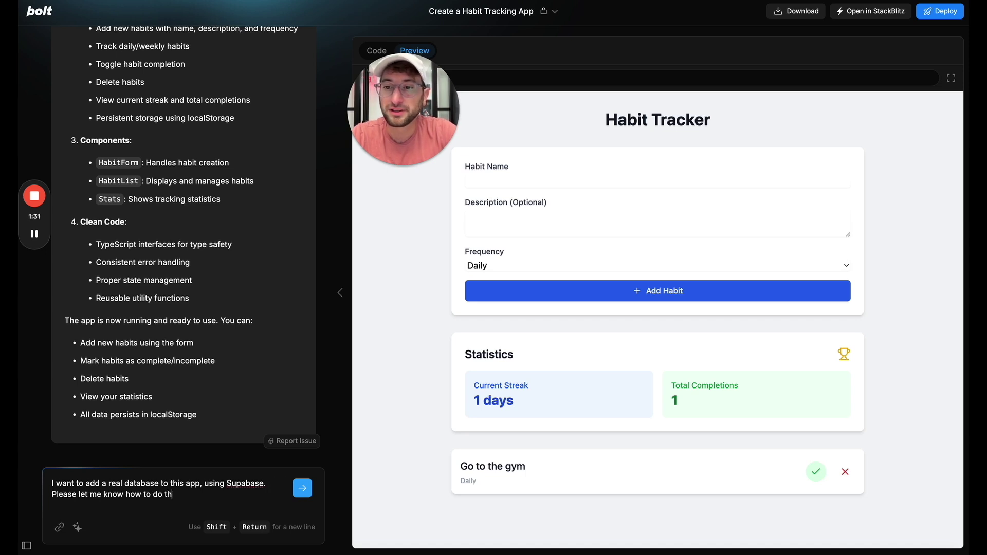
type("is")
key("Return")
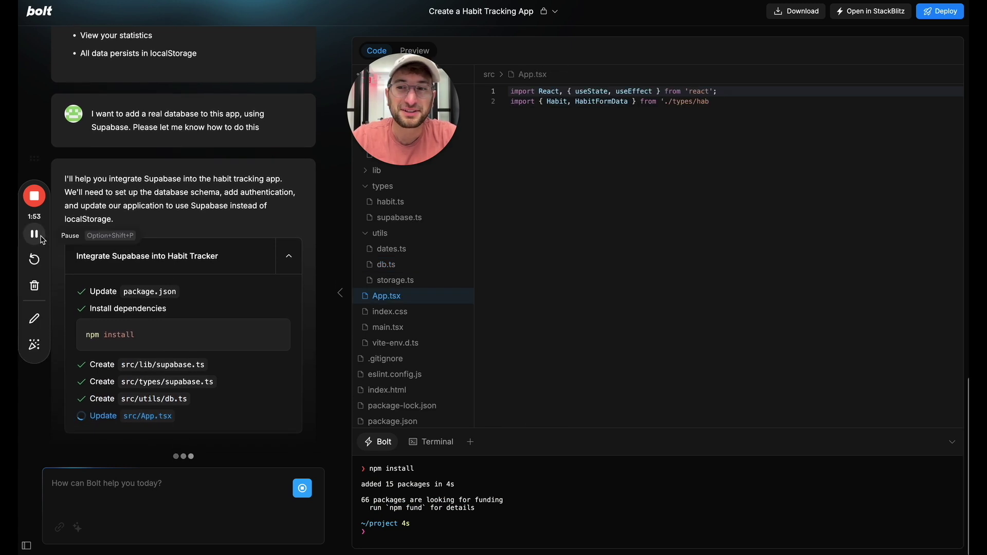
Step: Review Bolt's generated Supabase setup SQL, then go to the Supabase projects dashboard
scroll(184, 234, "up", 6)
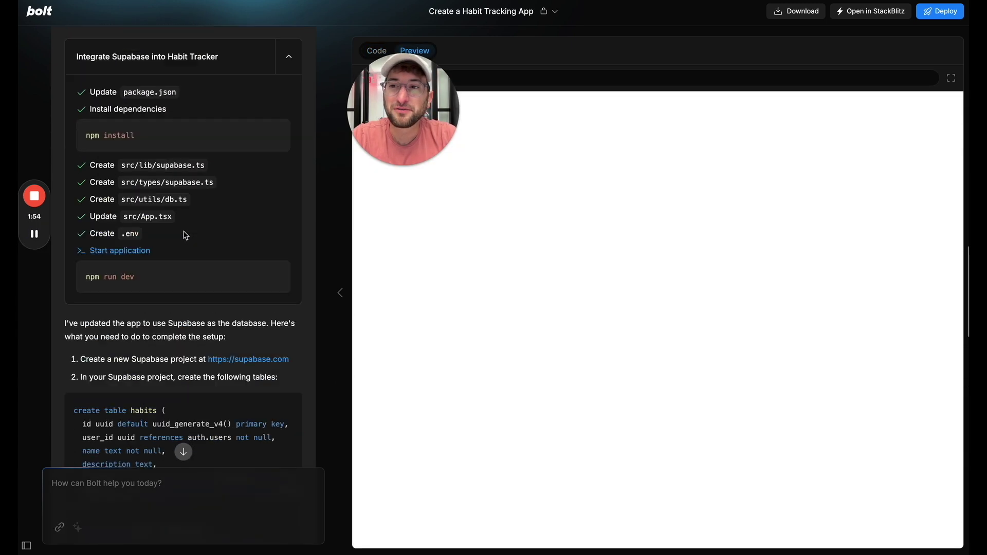
scroll(185, 235, "down", 3)
scroll(186, 236, "down", 1)
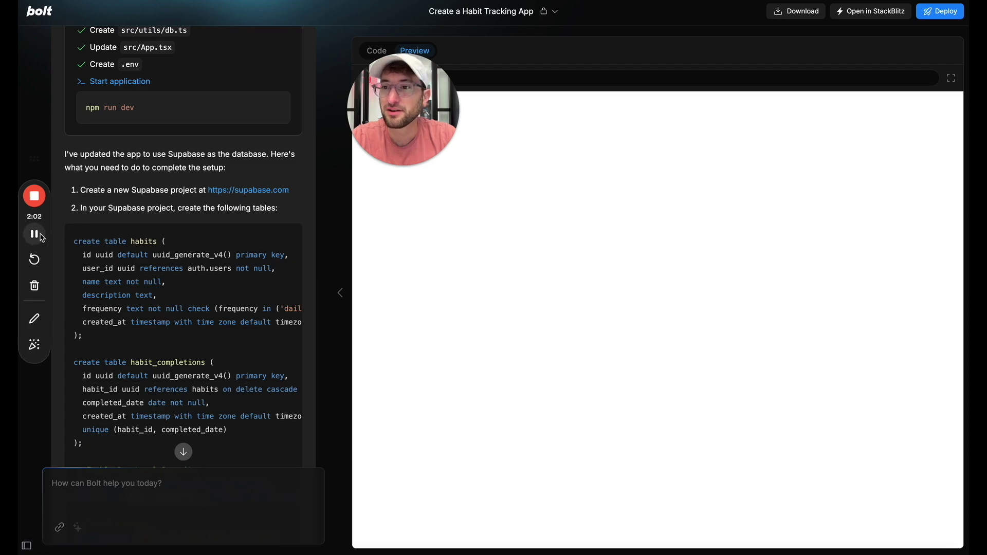
key("ctrl+Tab")
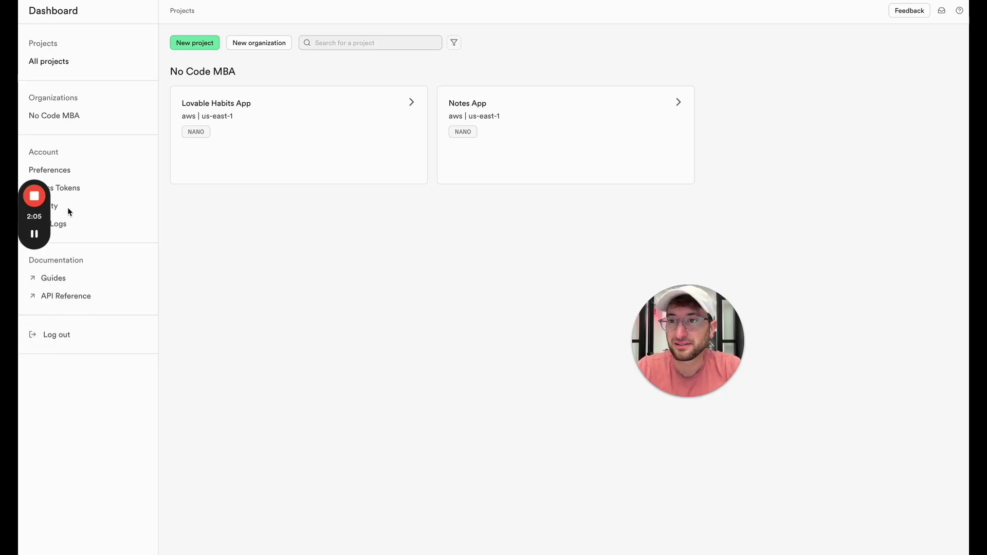
Step: Cancel a new No Code MBA project blocked by the free-plan limit, then delete the Notes App project
left_click_drag(38, 215, 898, 242)
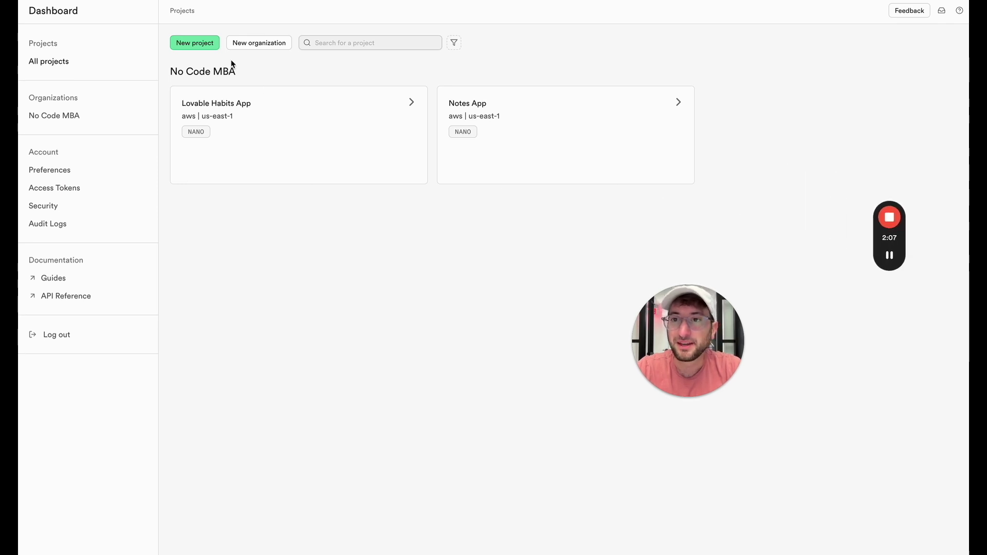
left_click(206, 45)
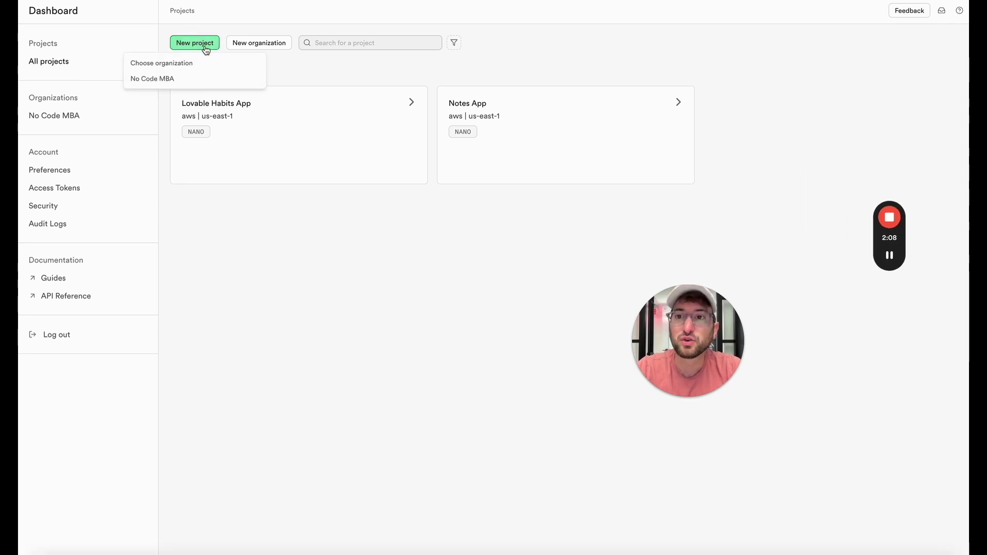
left_click(164, 78)
left_click_drag(702, 278, 435, 433)
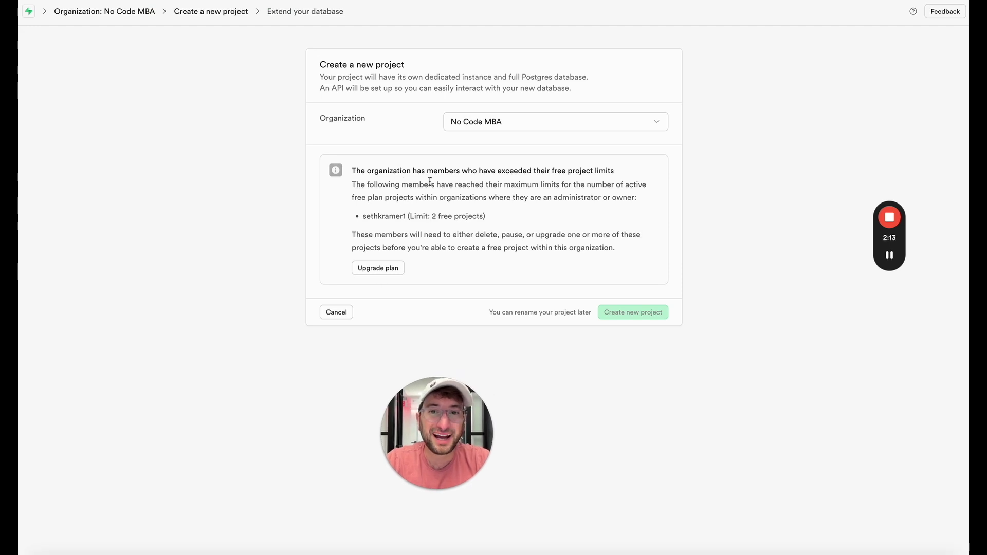
left_click(337, 312)
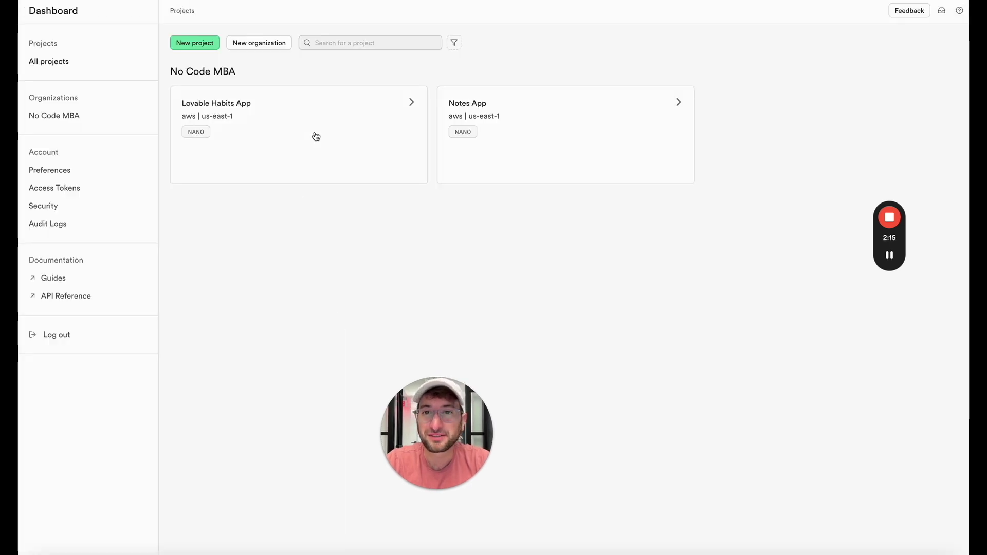
left_click(647, 101)
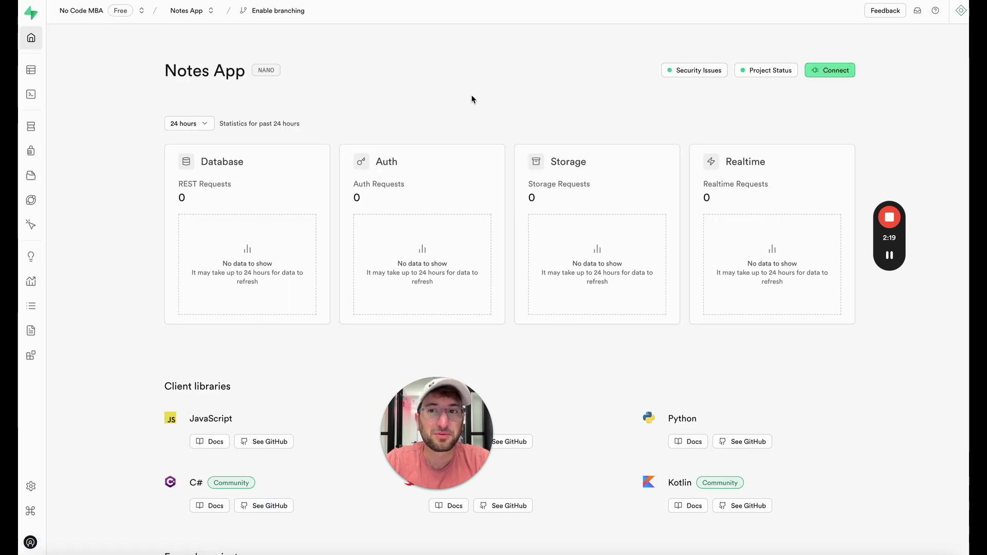
left_click(889, 256)
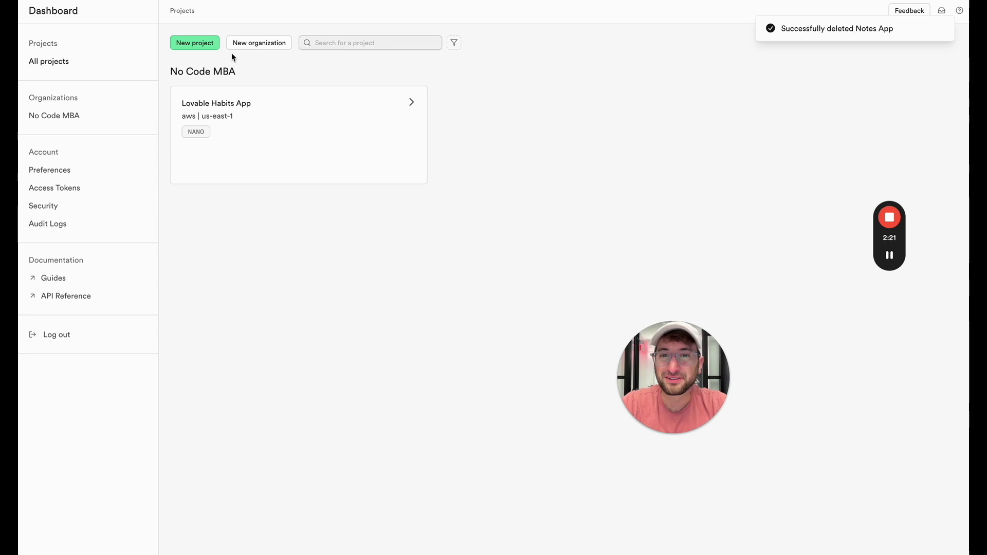
Step: Create the 'Bolt Habits App' Supabase project under No Code MBA with a database password
left_click(214, 45)
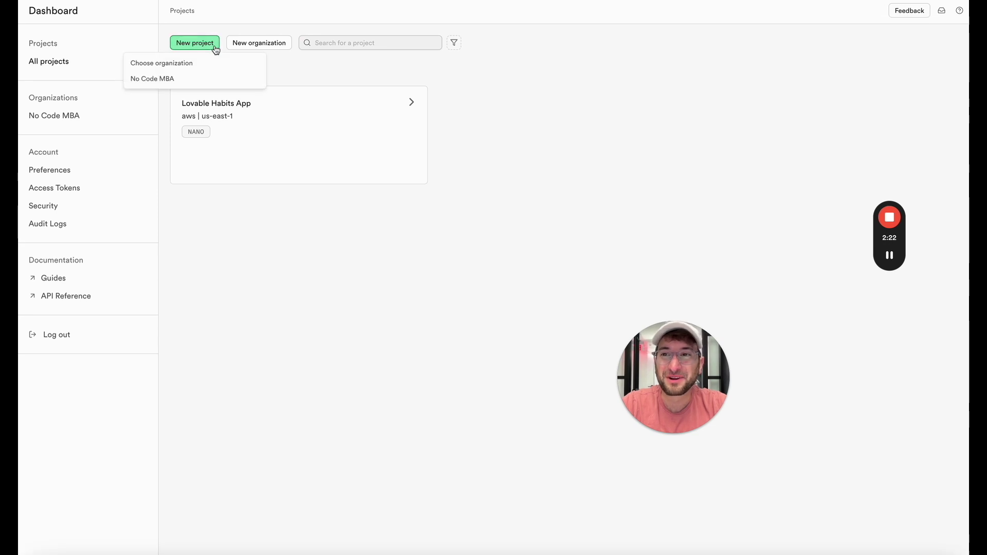
left_click(187, 81)
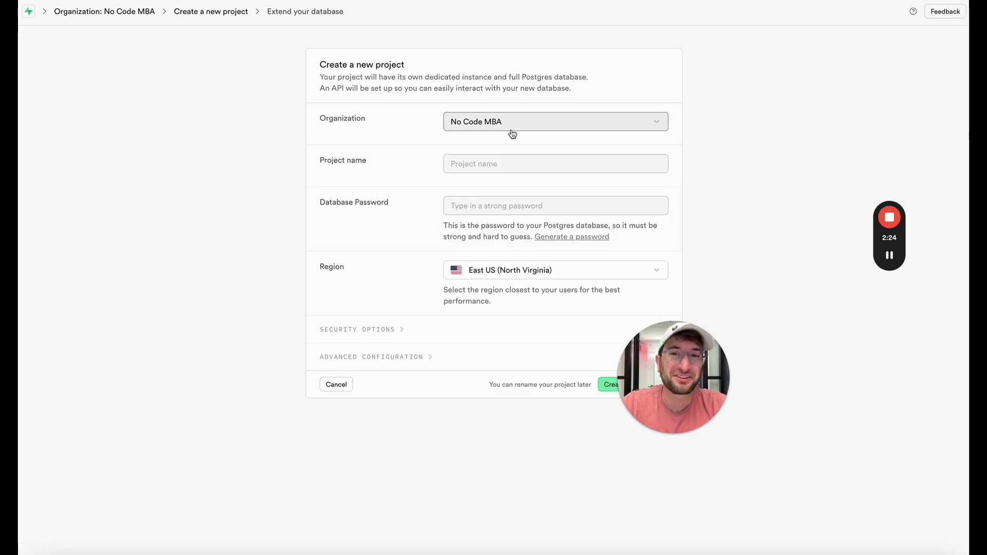
left_click(498, 162)
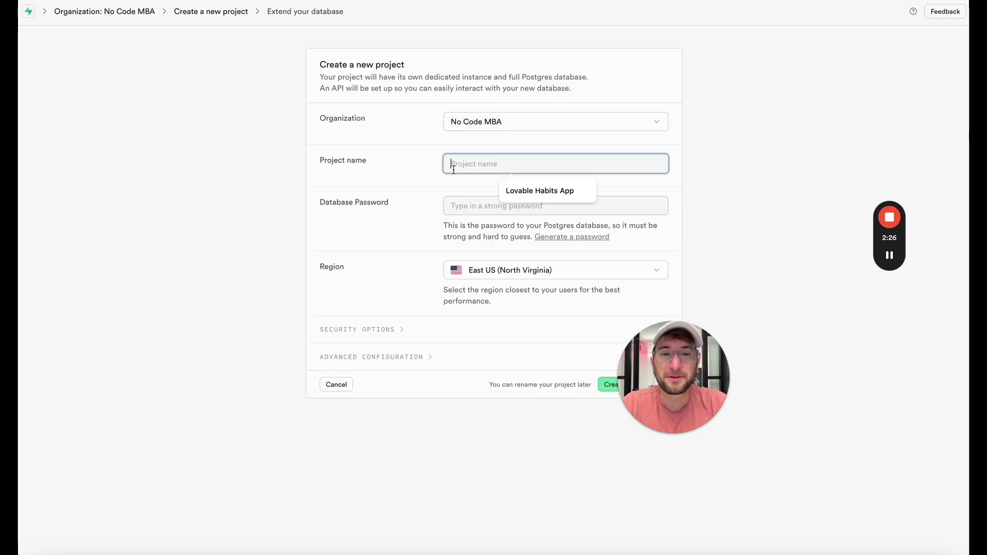
type("Bolt Habits App")
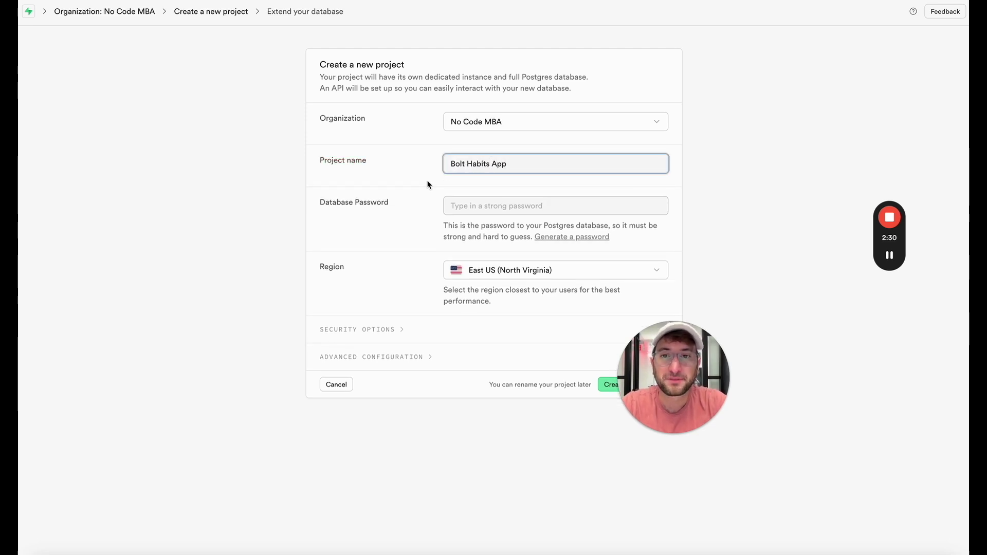
left_click(456, 191)
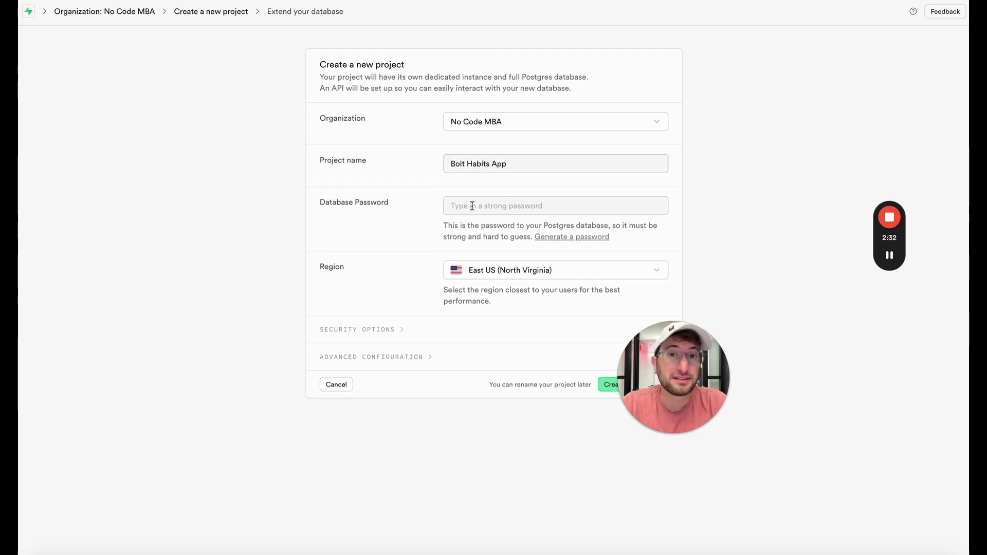
left_click(473, 206)
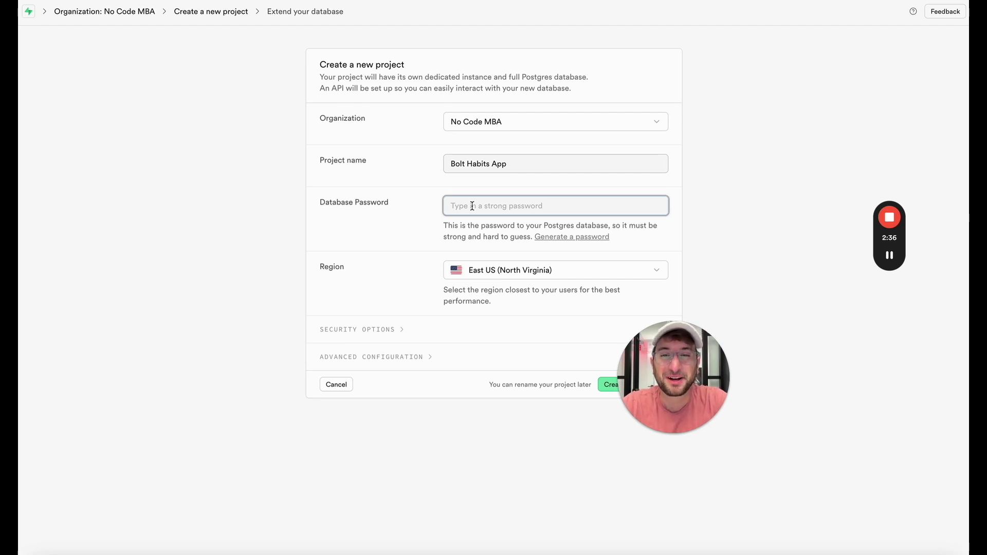
type("aassword")
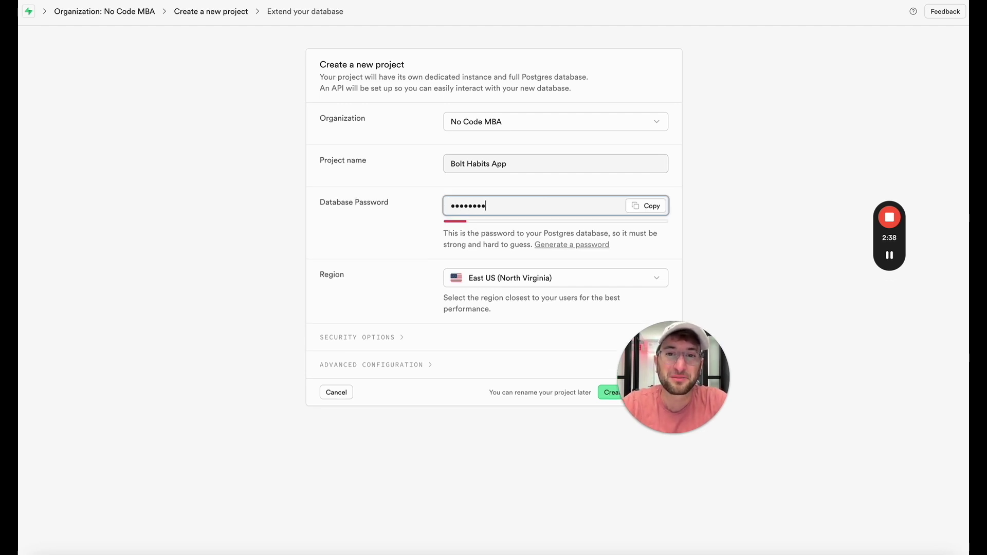
type("123")
type("4")
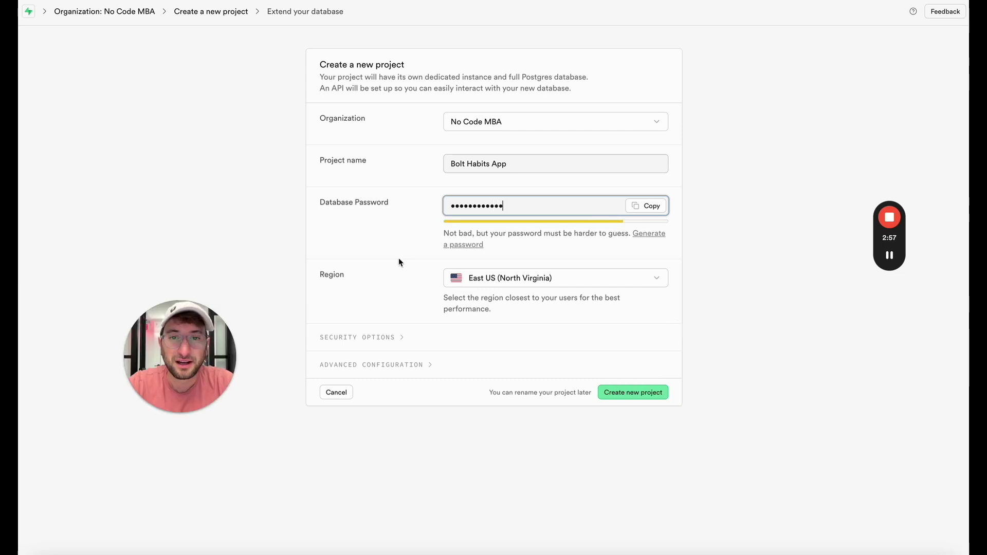
left_click(648, 392)
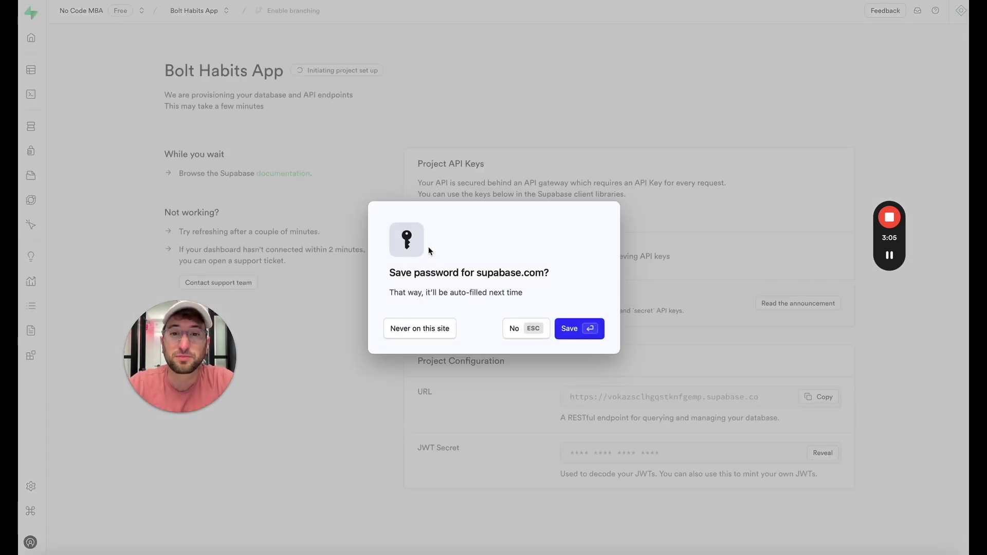
Step: Dismiss the browser's save-password prompt and wait for Bolt Habits App to finish provisioning
key("Escape")
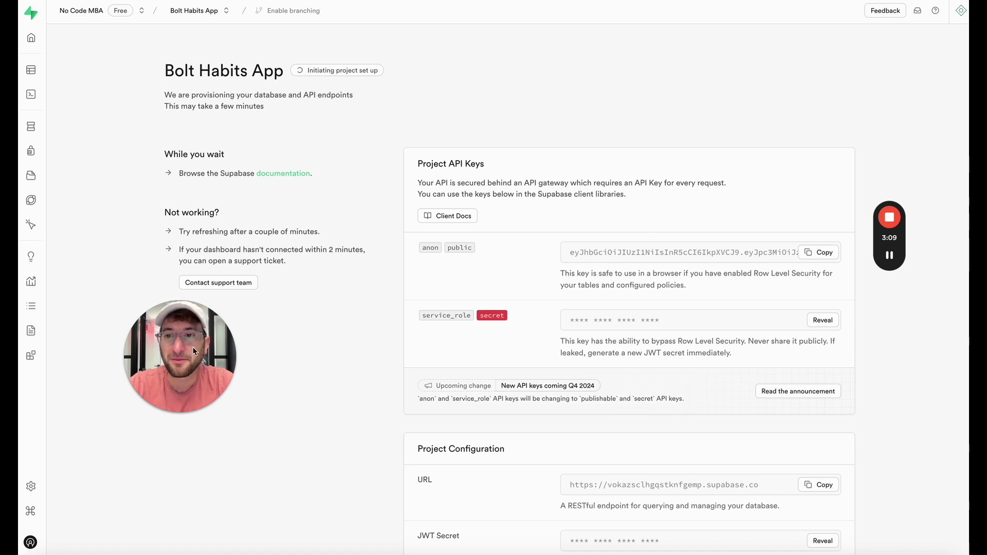
left_click_drag(193, 347, 605, 116)
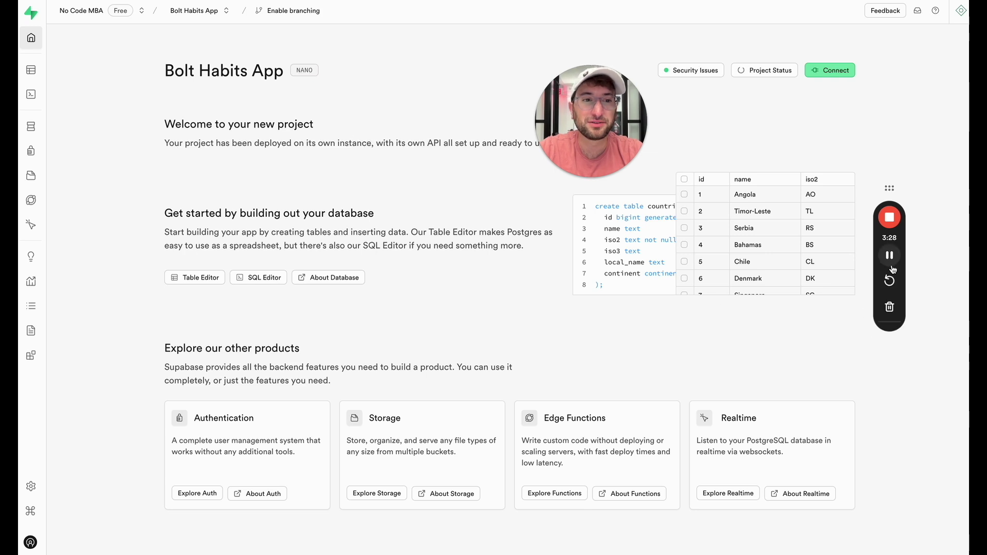
Step: Back in Bolt's chat, copy the SQL that creates the habits and habit_completions tables
key("ctrl+Tab")
scroll(258, 257, "down", 3)
scroll(258, 255, "down", 10)
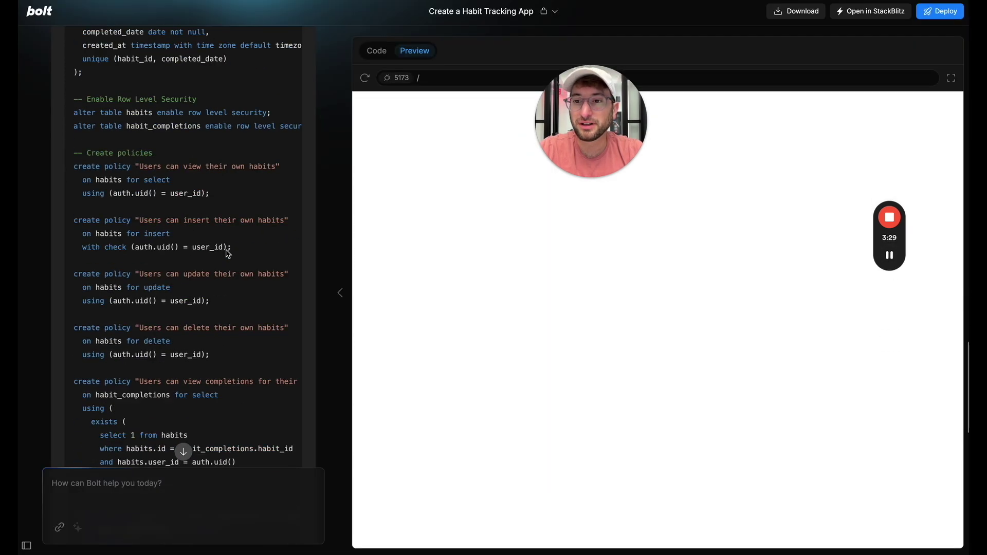
scroll(207, 313, "down", 2)
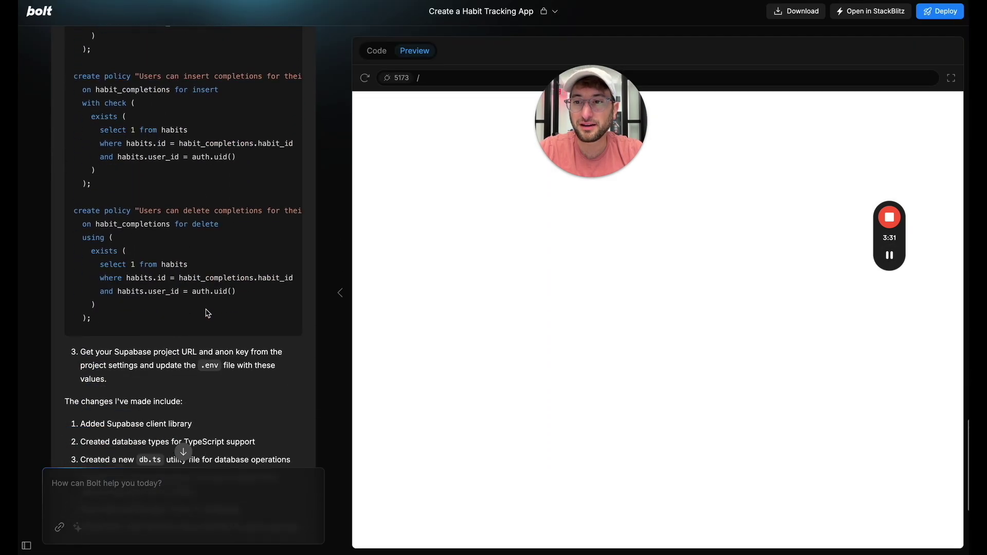
left_click_drag(107, 307, 74, 354)
key("super+c")
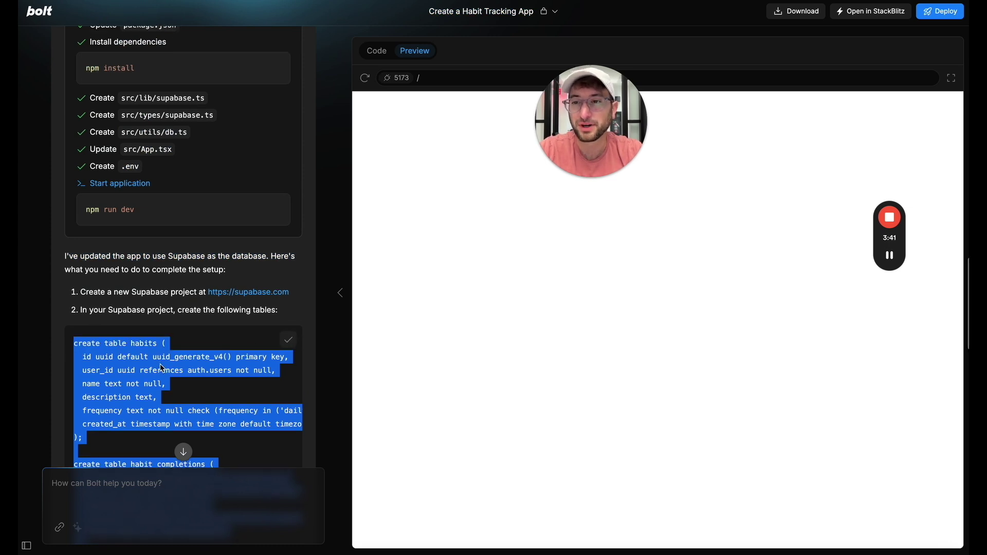
scroll(154, 360, "down", 3)
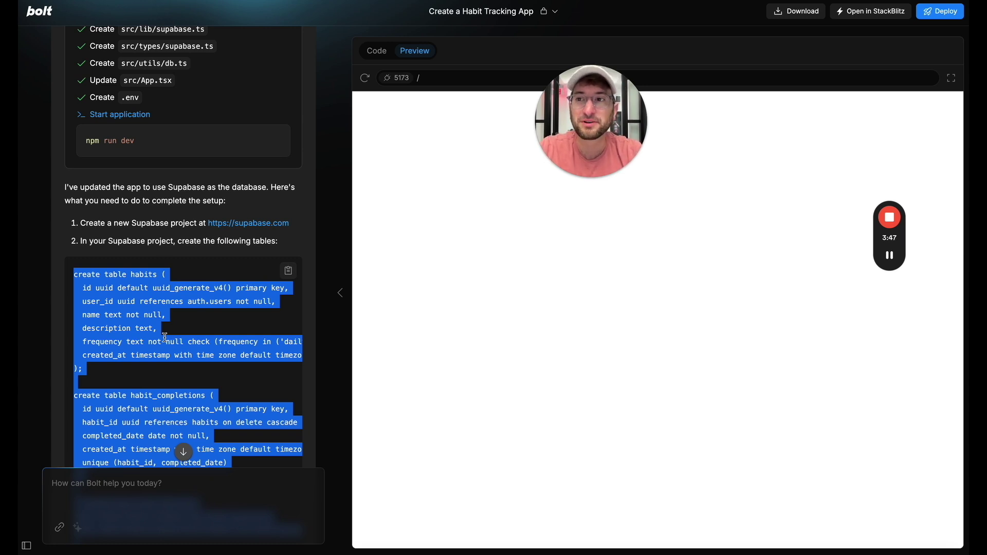
mouse_move(889, 258)
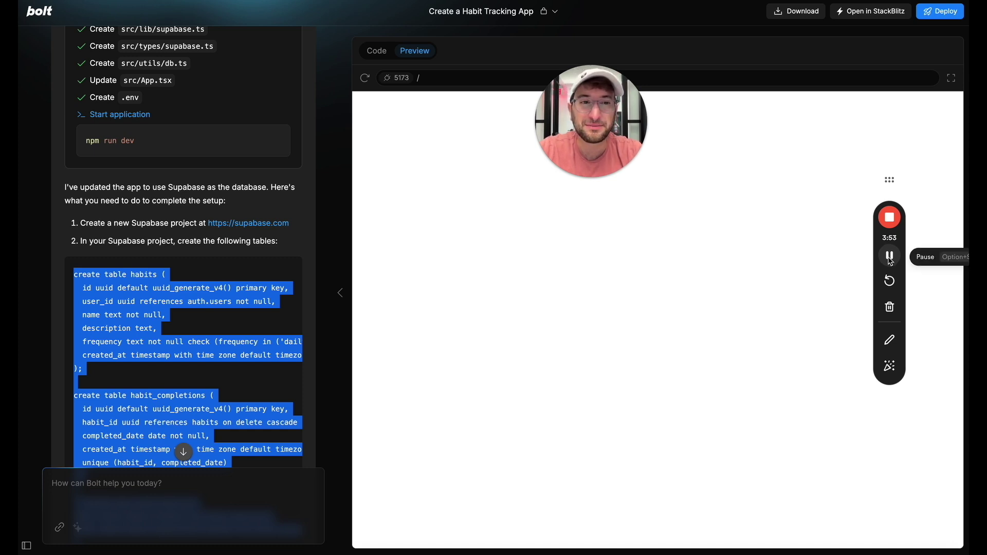
Step: Paste the copied setup SQL into the Bolt Habits App SQL Editor and run it
left_click(890, 256)
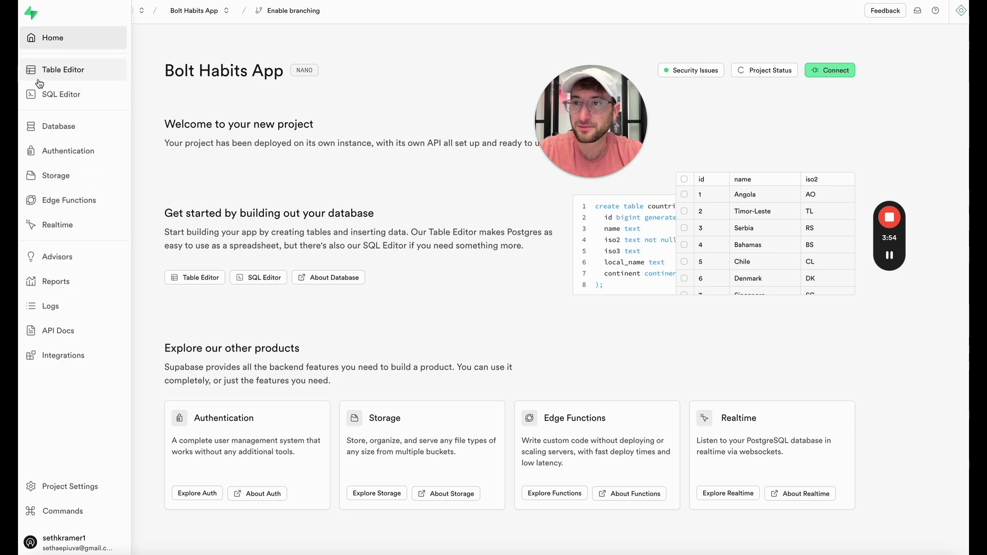
left_click(47, 94)
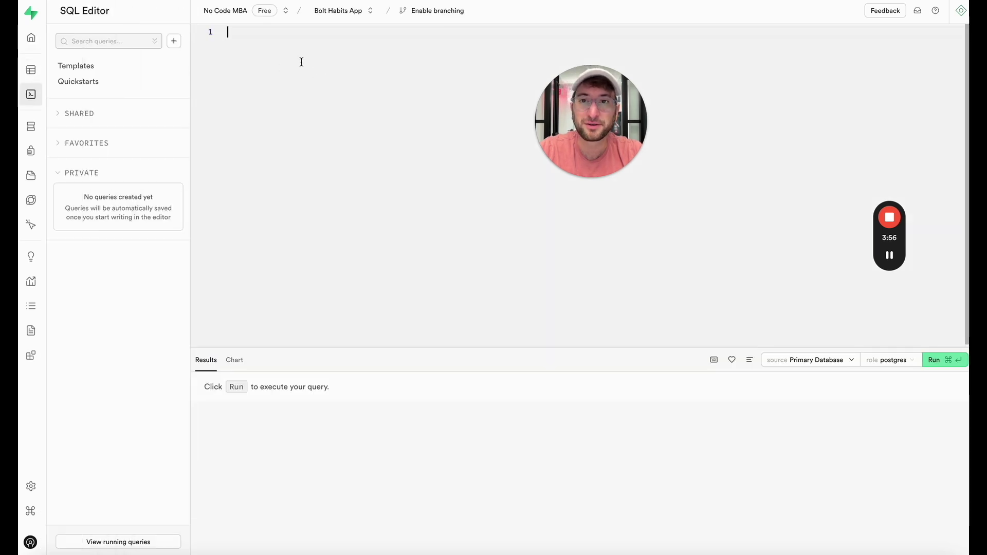
key("super+v")
scroll(315, 135, "up", 15)
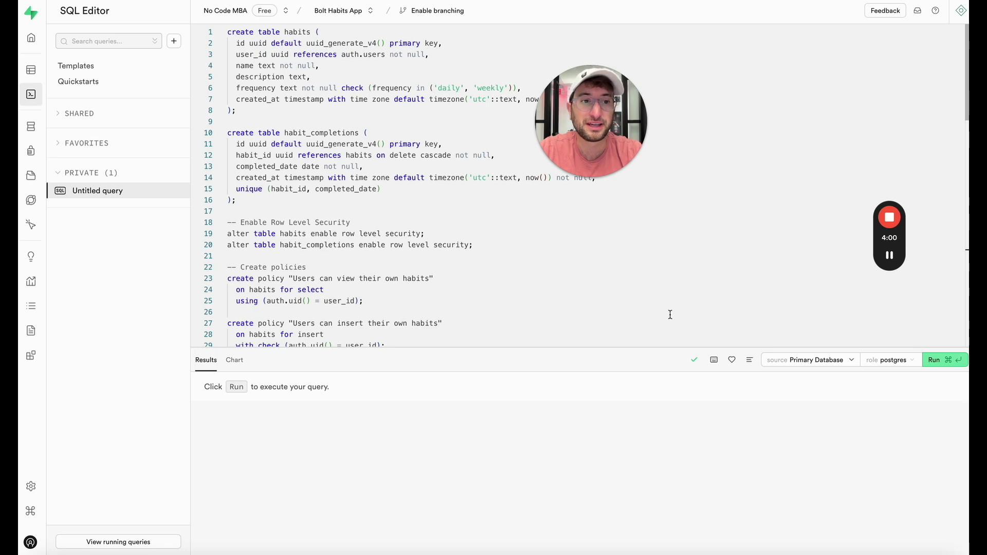
left_click(934, 359)
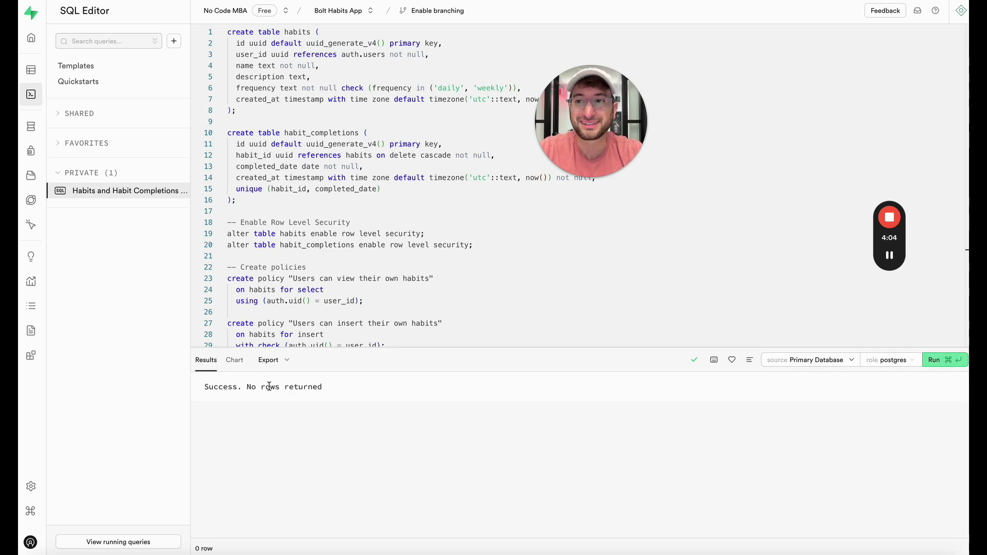
Step: Check the new habit_completions and habits tables in the Table Editor
left_click(40, 73)
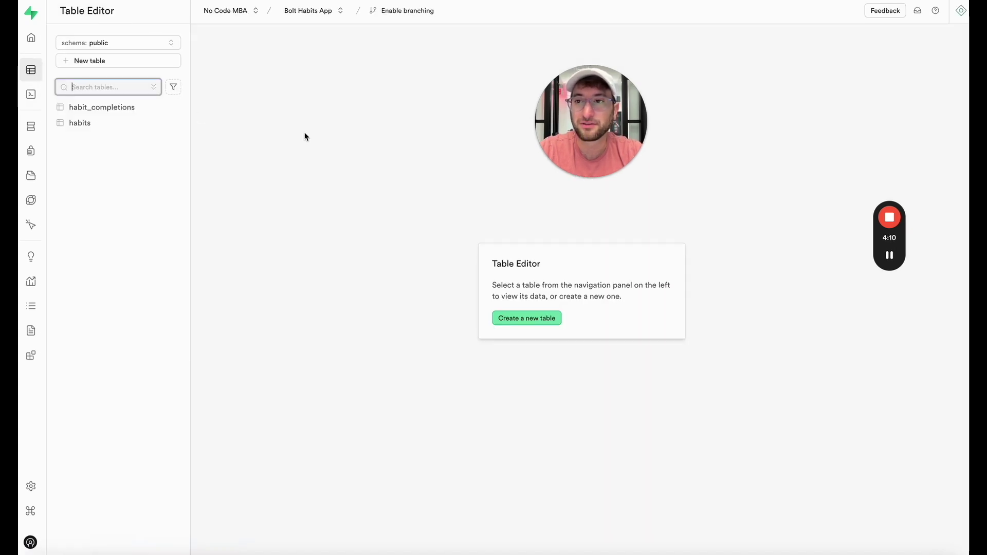
left_click(111, 109)
left_click(109, 124)
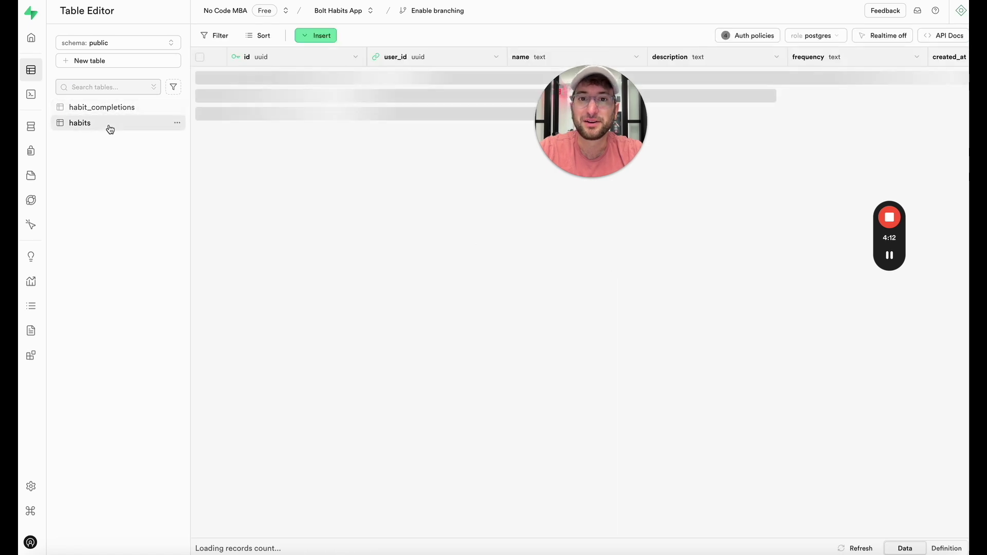
left_click(110, 112)
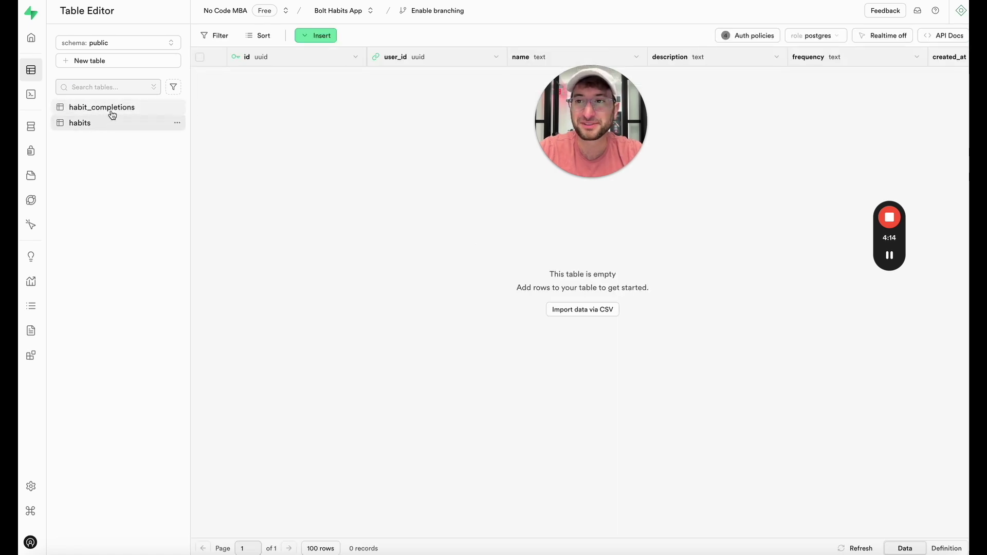
left_click(112, 125)
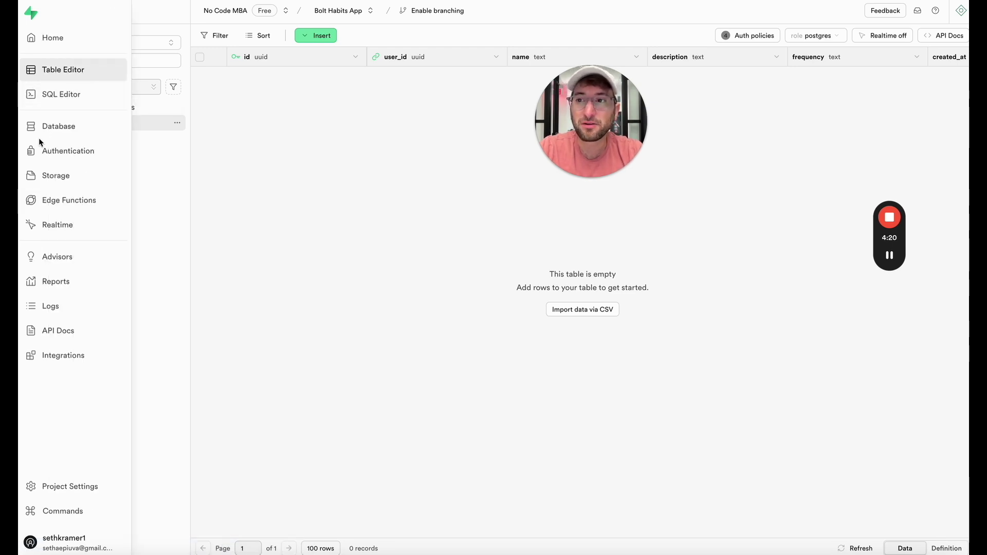
Step: Turn off Confirm email for the Email auth provider and save the setting
left_click(56, 158)
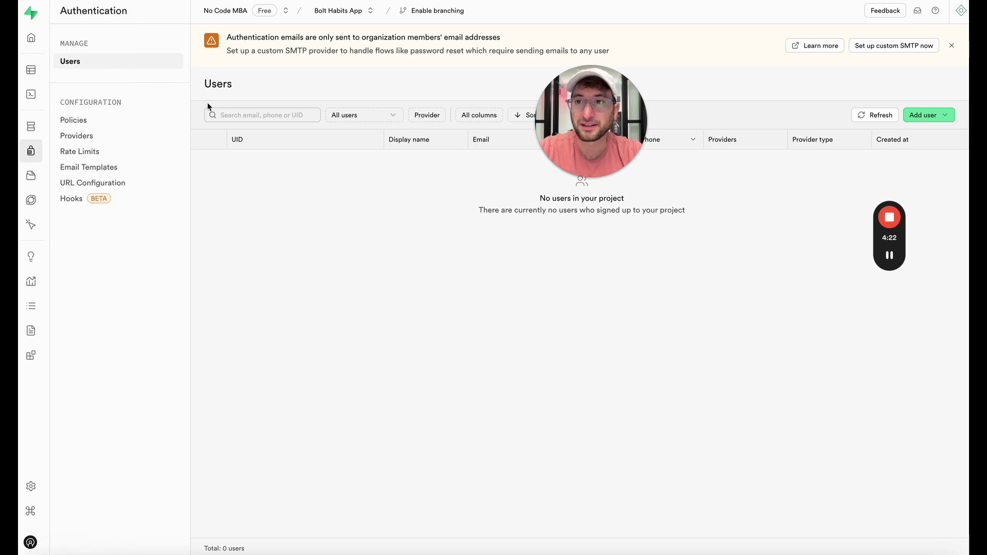
left_click(88, 138)
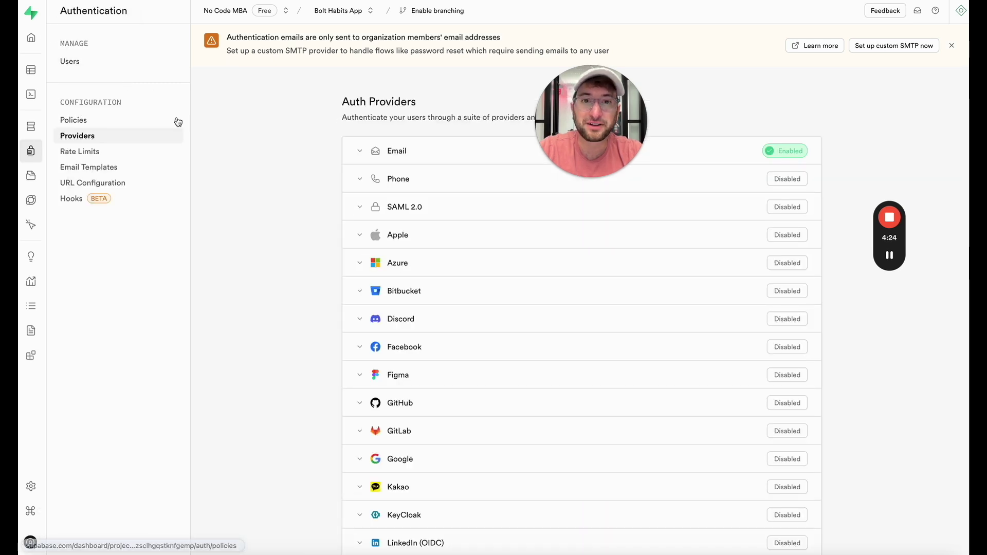
left_click(388, 155)
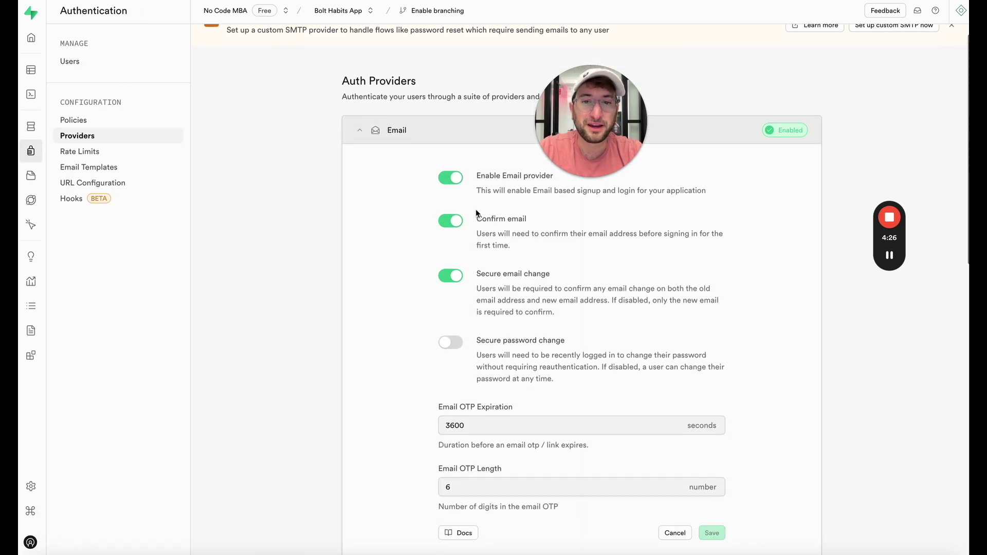
scroll(476, 209, "down", 1)
left_click_drag(634, 115, 325, 215)
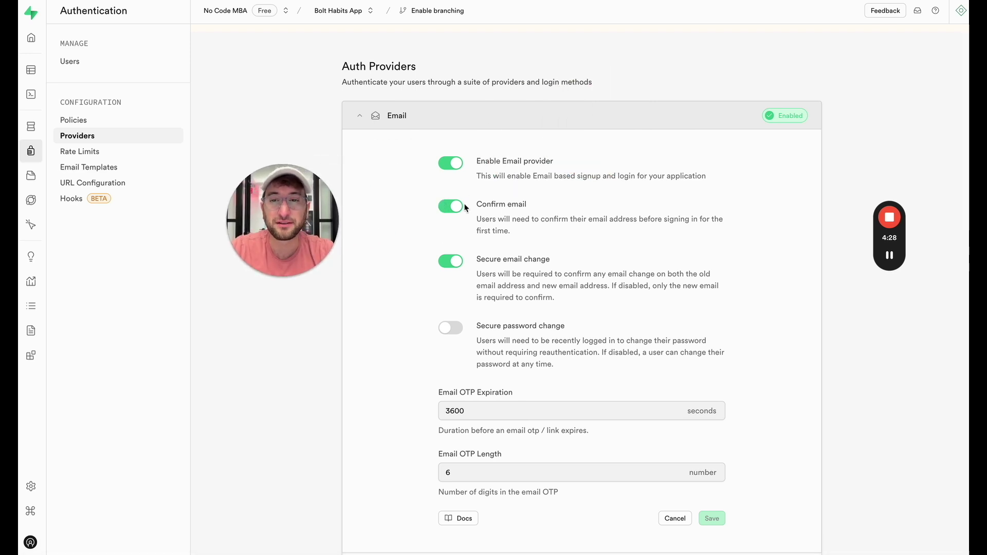
left_click(450, 206)
scroll(699, 206, "down", 5)
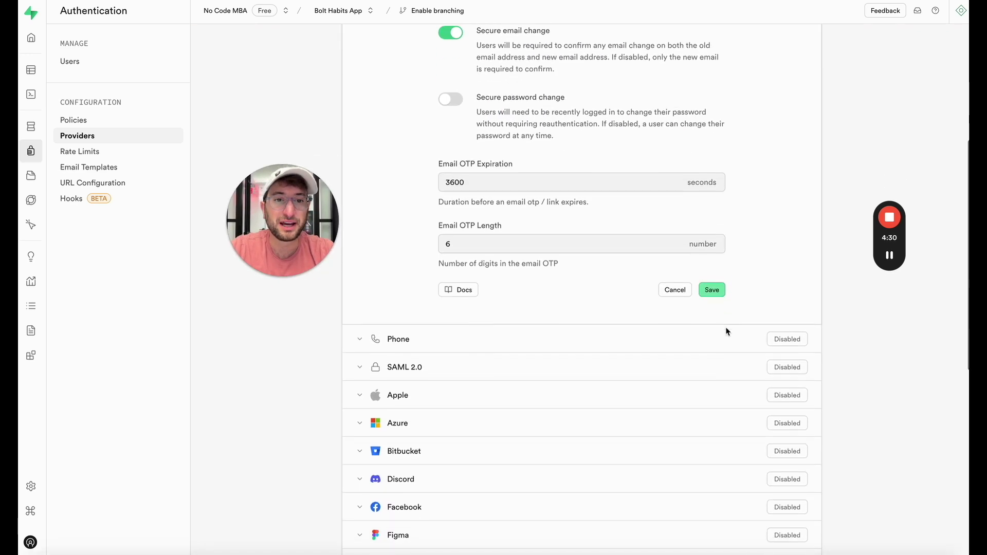
left_click(712, 296)
scroll(514, 154, "up", 2)
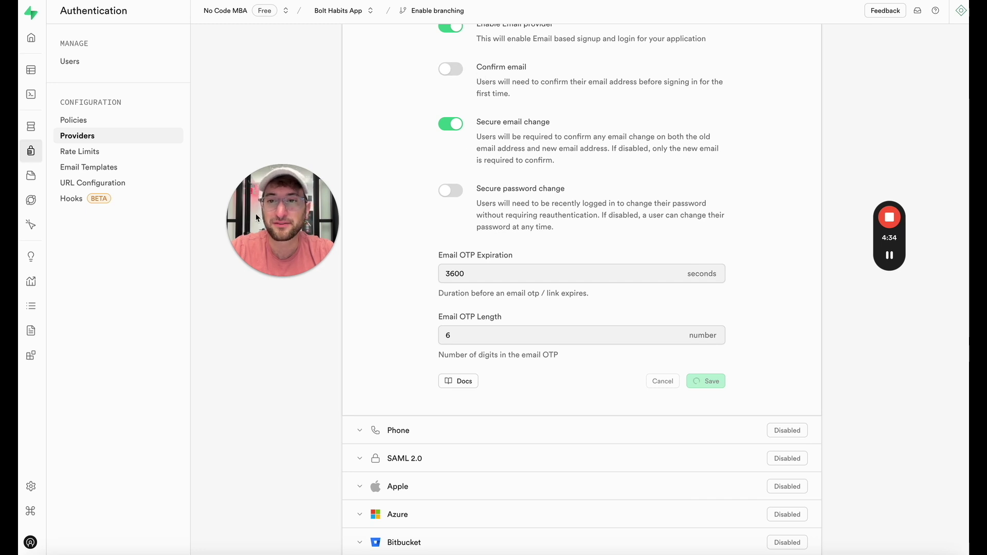
left_click_drag(255, 214, 792, 137)
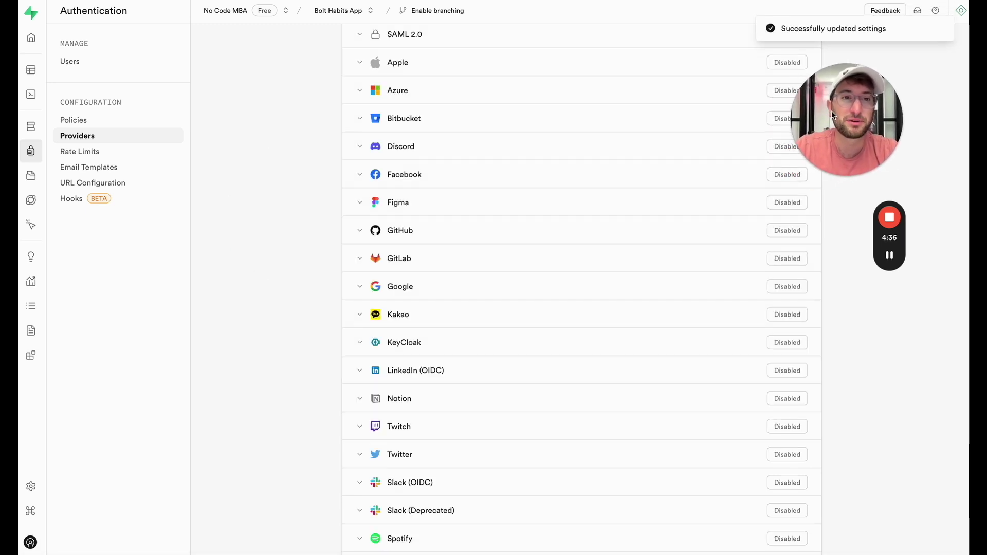
scroll(636, 180, "up", 2)
scroll(617, 182, "up", 2)
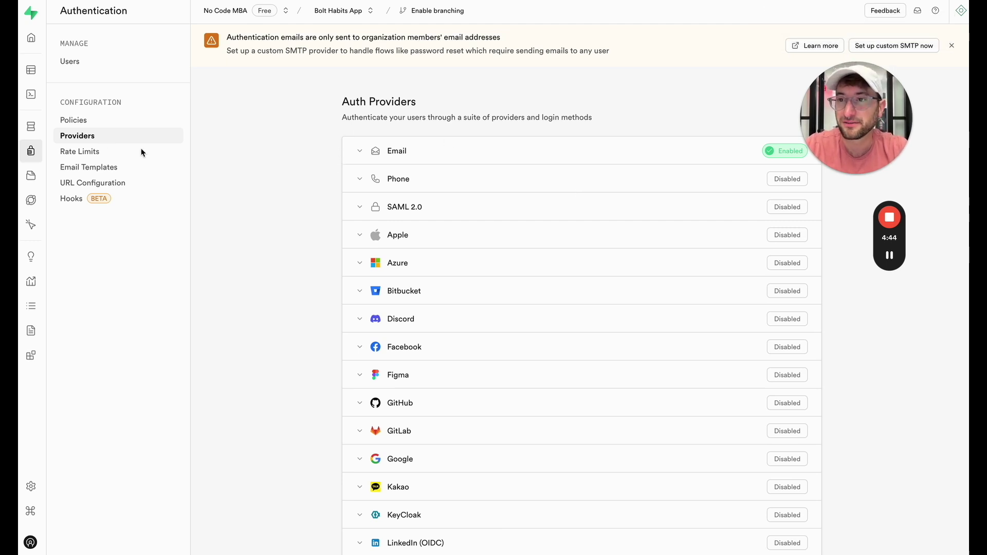
mouse_move(889, 256)
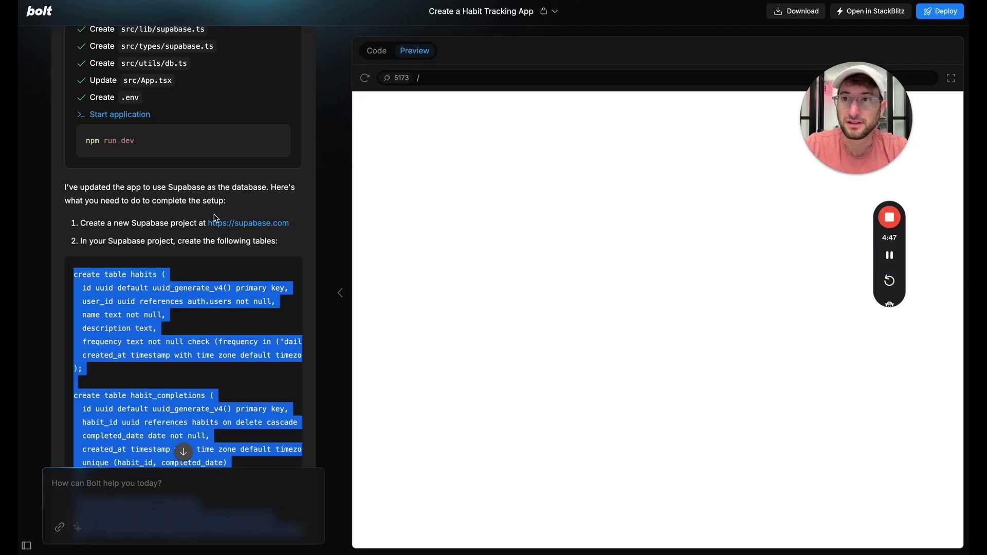
Step: Open the .env file with its placeholder Supabase URL and anon key, then bring up Supabase's Project API page
left_click_drag(153, 452, 189, 218)
scroll(190, 218, "down", 3)
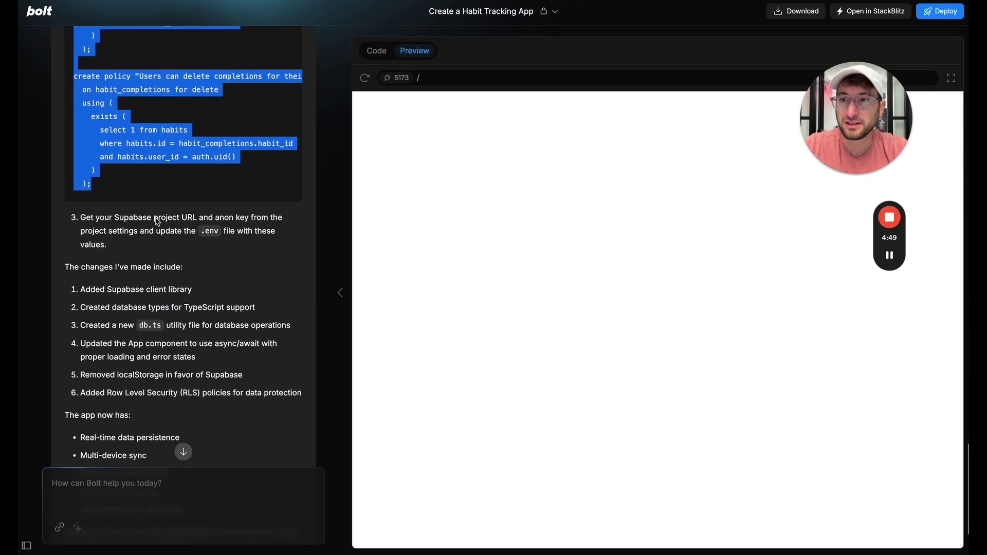
left_click_drag(124, 218, 158, 243)
left_click(160, 235)
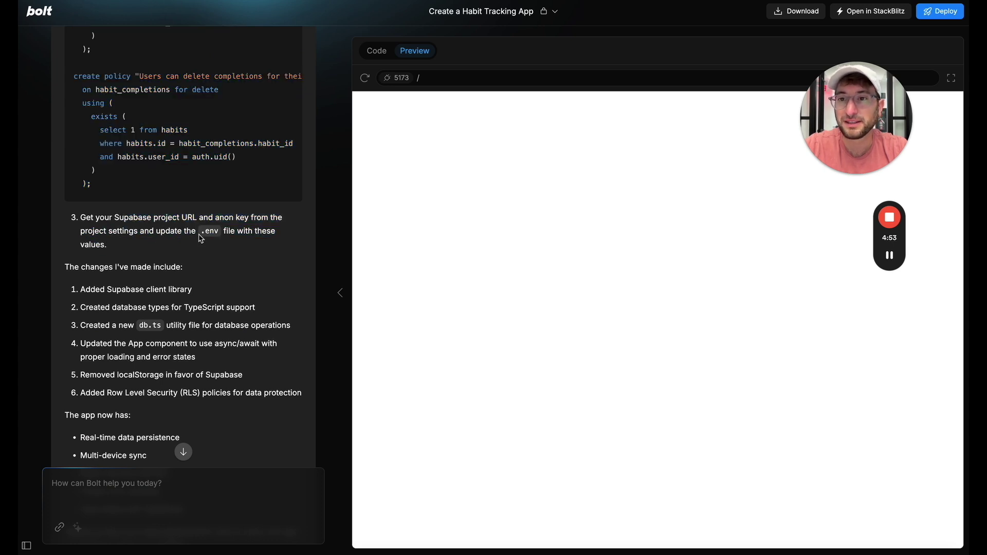
left_click(377, 51)
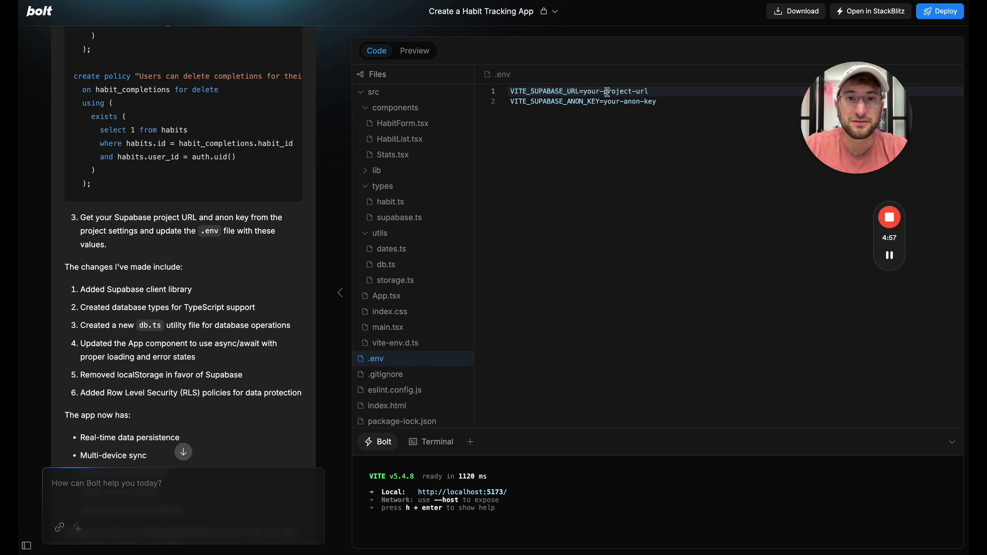
left_click(592, 105)
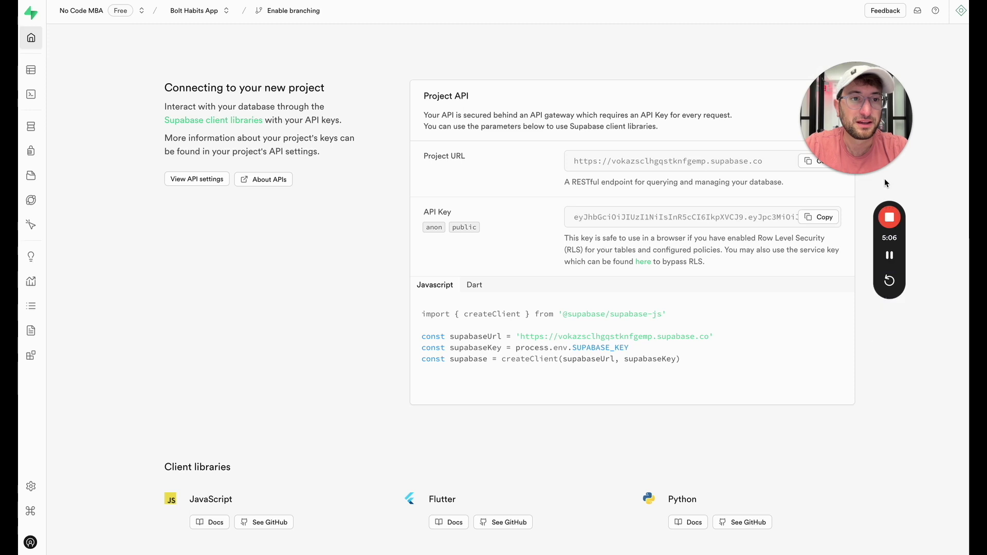
key("alt+Tab")
left_click_drag(879, 168, 414, 276)
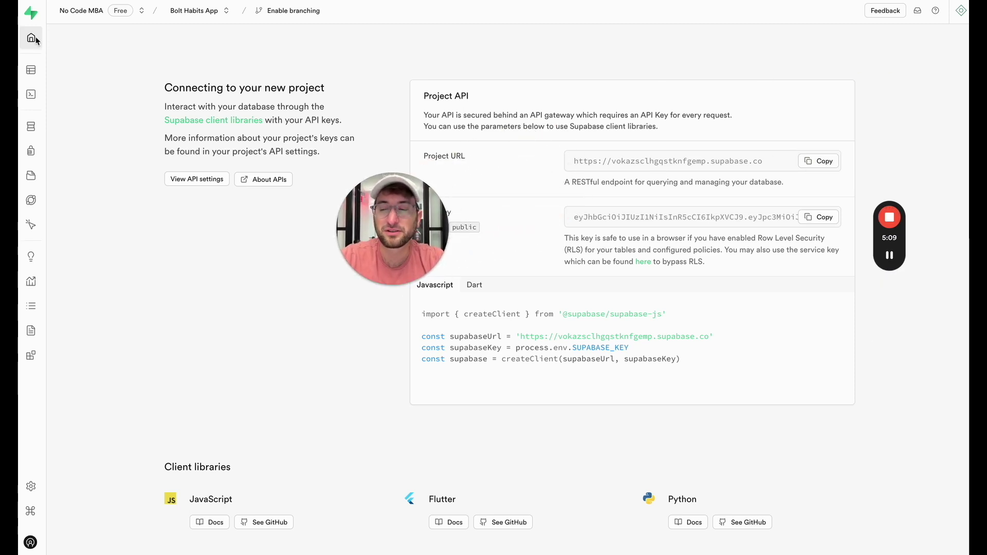
Step: Copy the Supabase Project URL into the VITE_SUPABASE_URL line of .env
left_click_drag(383, 216, 264, 230)
scroll(394, 192, "down", 1)
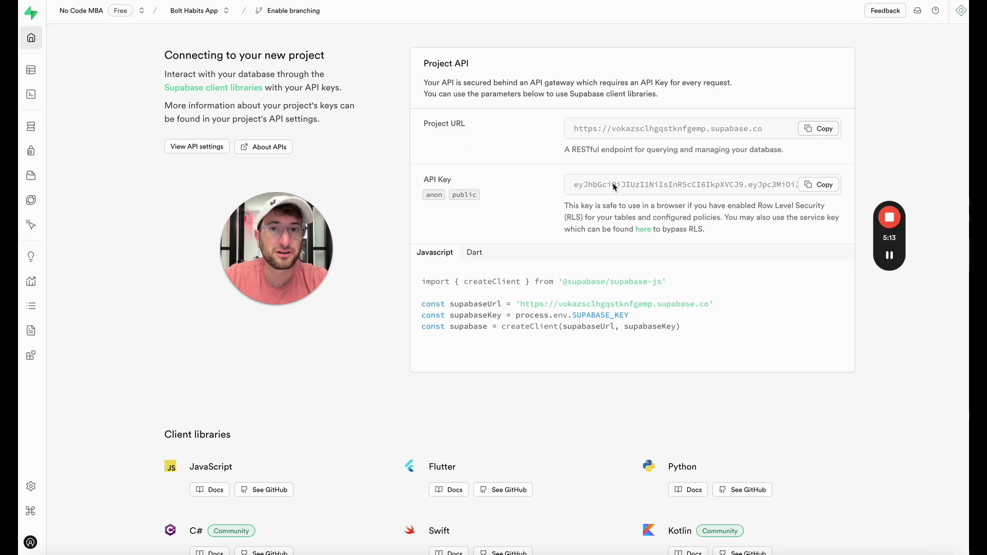
left_click(826, 129)
mouse_move(894, 267)
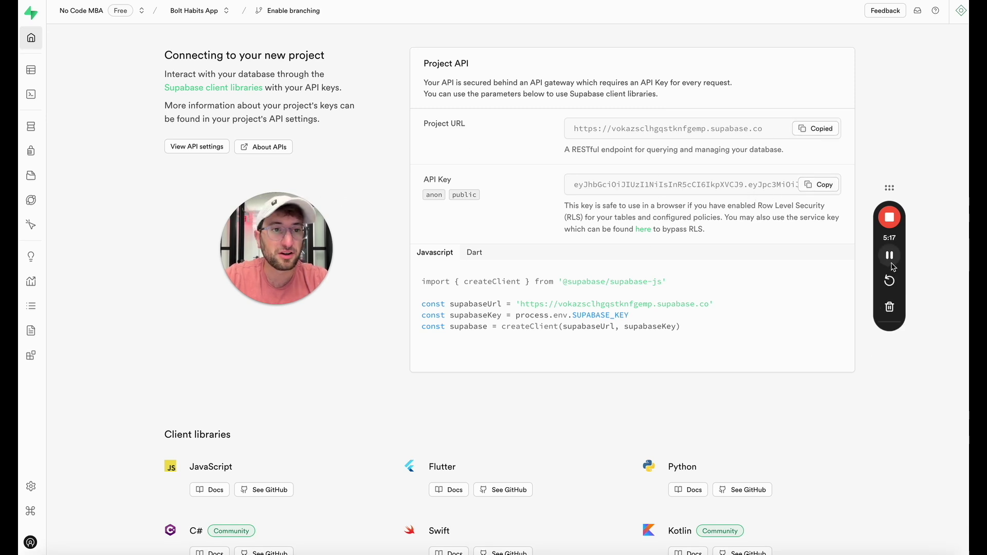
key("ctrl+Tab")
left_click(377, 51)
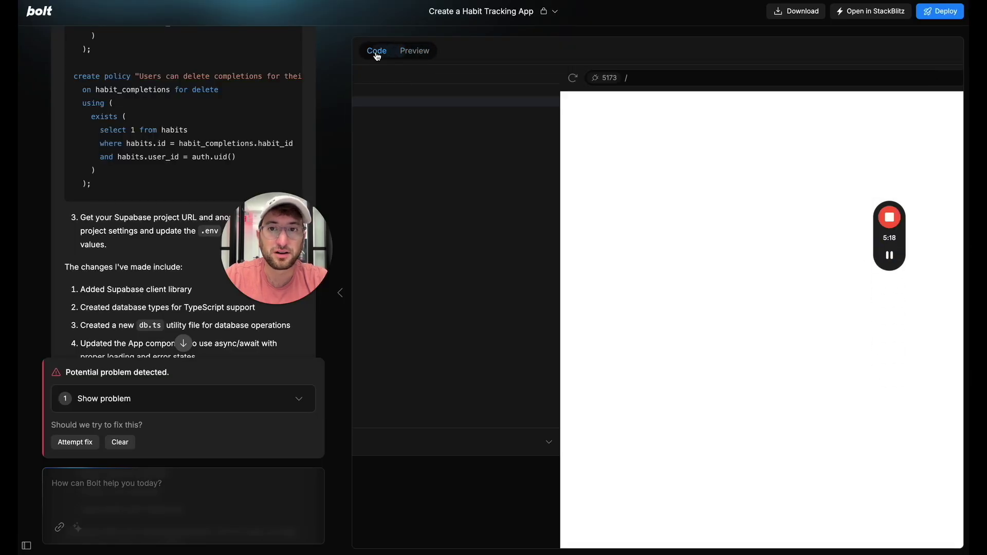
left_click(702, 90)
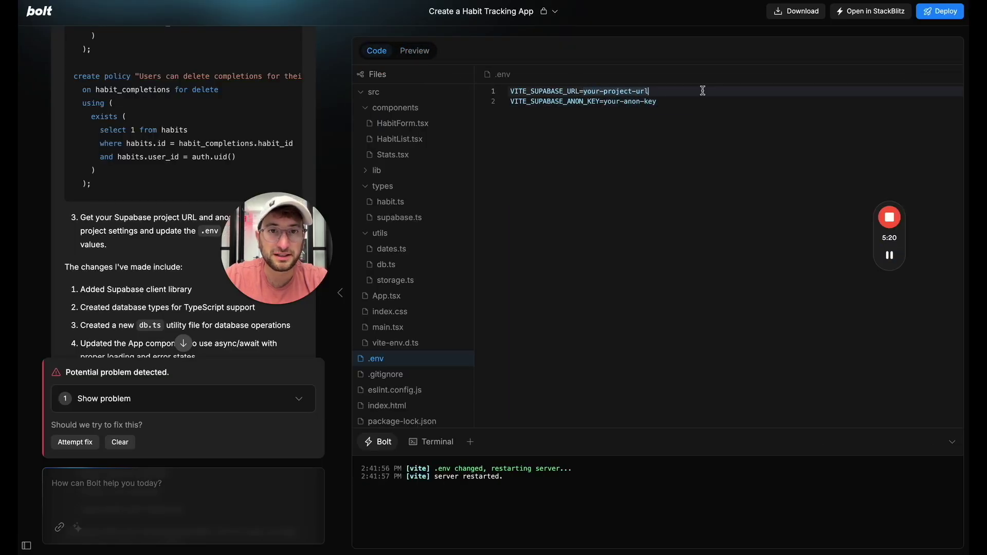
key("ctrl+v")
Step: Replace the your-anon-key placeholder with the project's anon key and save .env
left_click(661, 119)
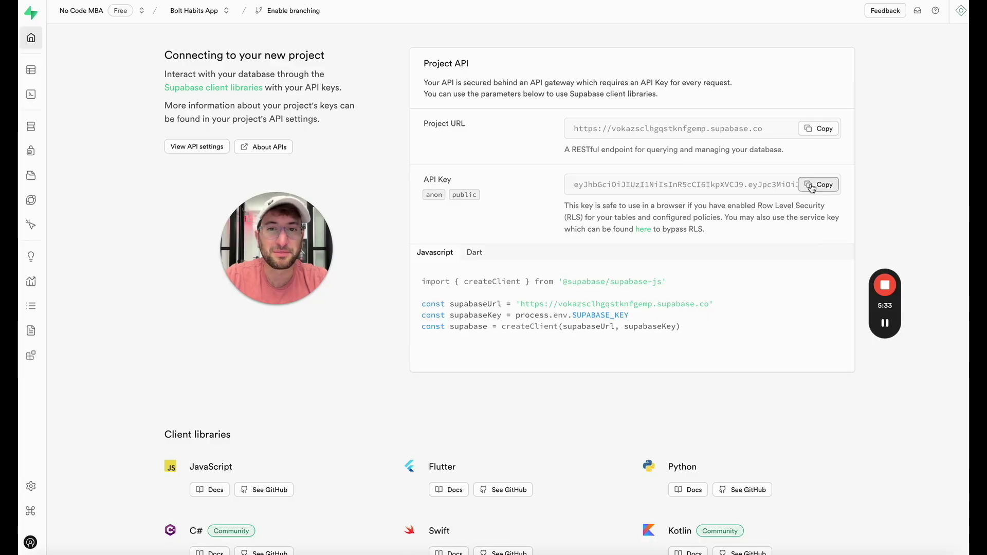
left_click(817, 186)
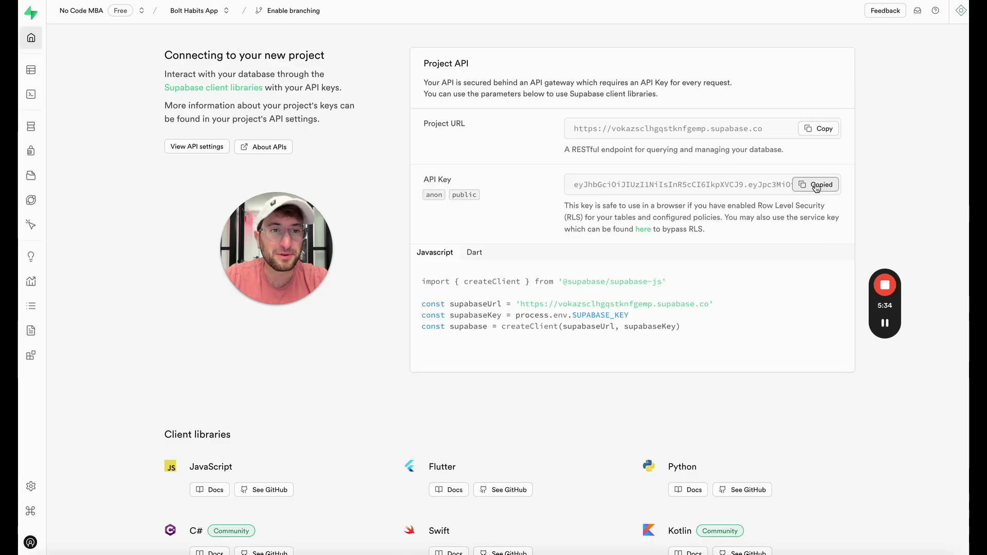
mouse_move(890, 323)
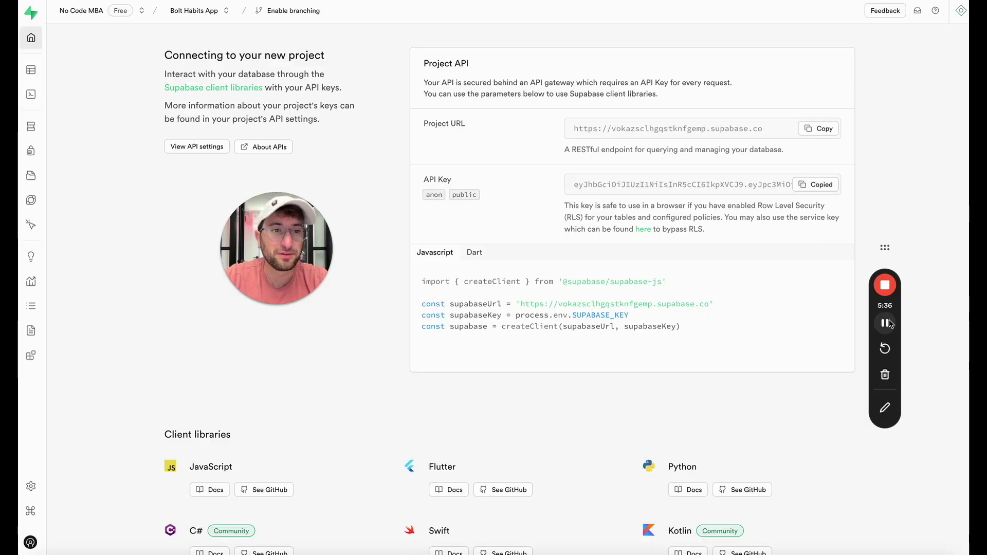
key("alt+Tab")
left_click(377, 51)
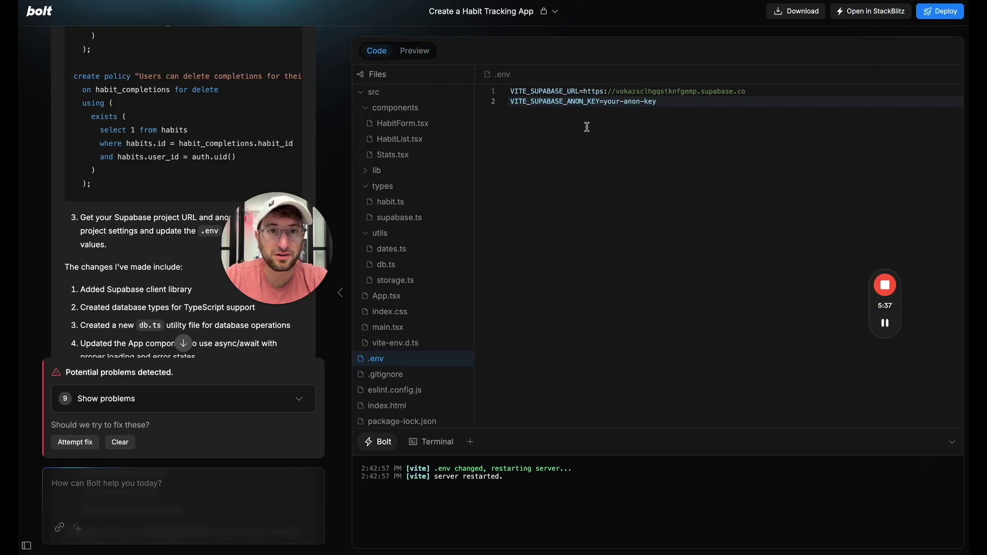
double_click(643, 102)
key("ctrl+v")
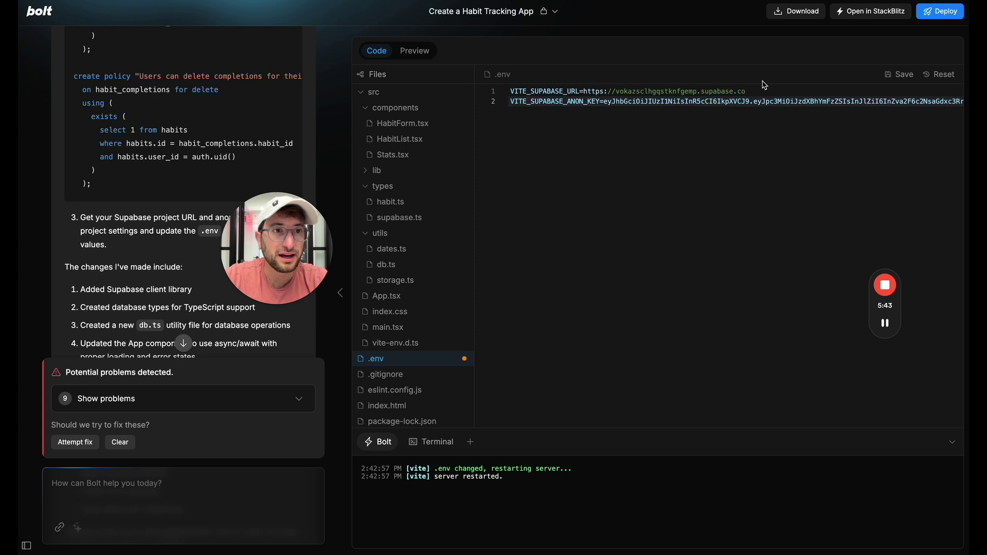
left_click(900, 74)
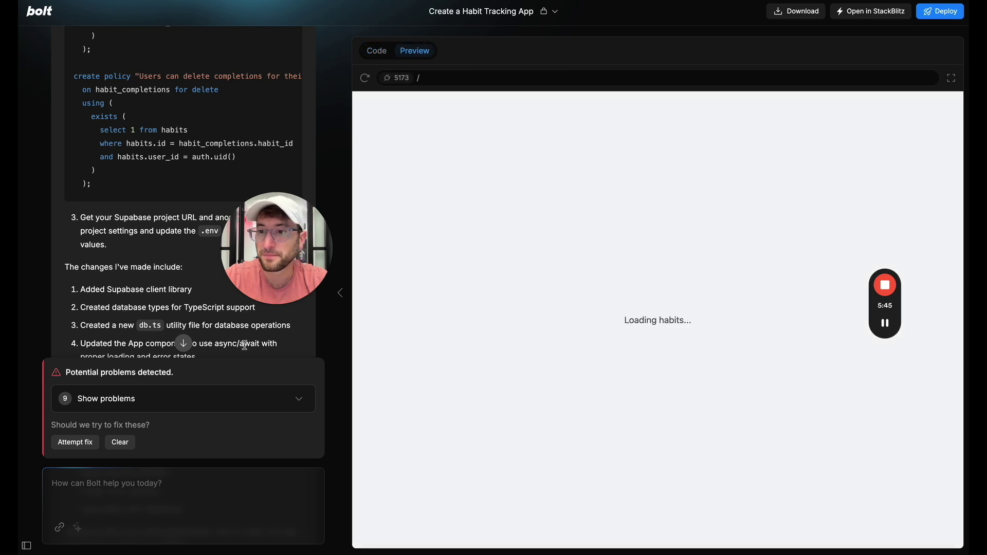
Step: Review the detected Supabase problems and let Bolt fix them, adding a Magic Link email sign-in screen
scroll(133, 329, "down", 5)
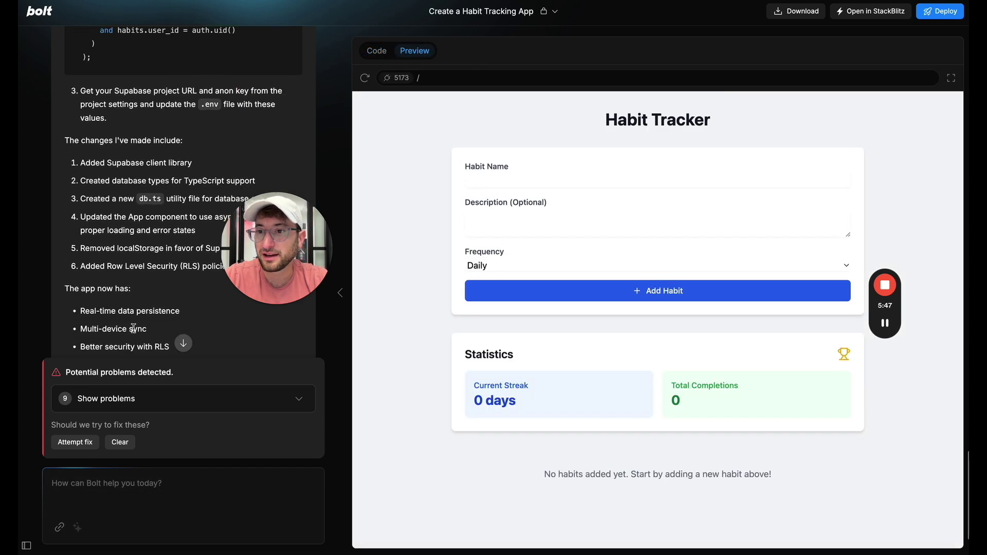
scroll(133, 329, "down", 4)
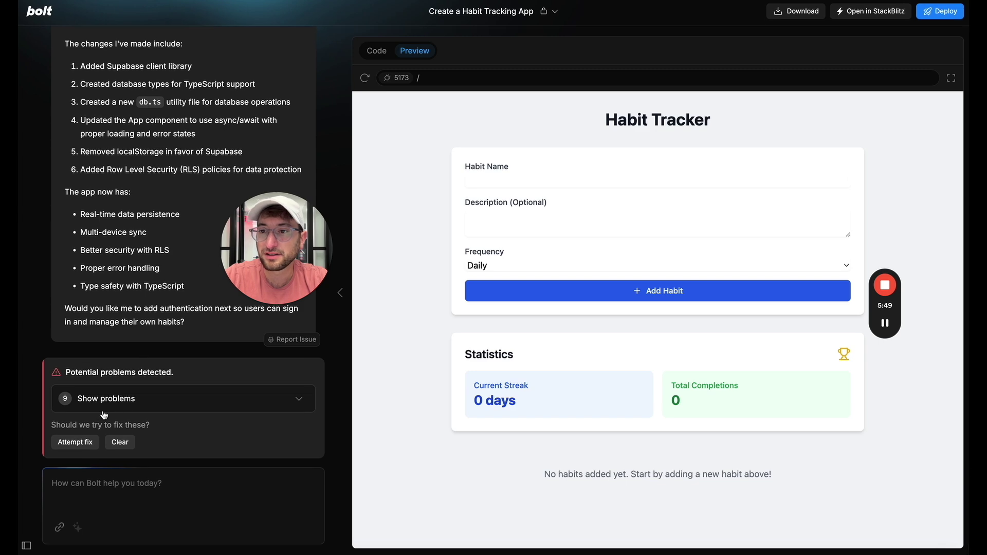
left_click(128, 402)
scroll(130, 309, "down", 5)
left_click(130, 278)
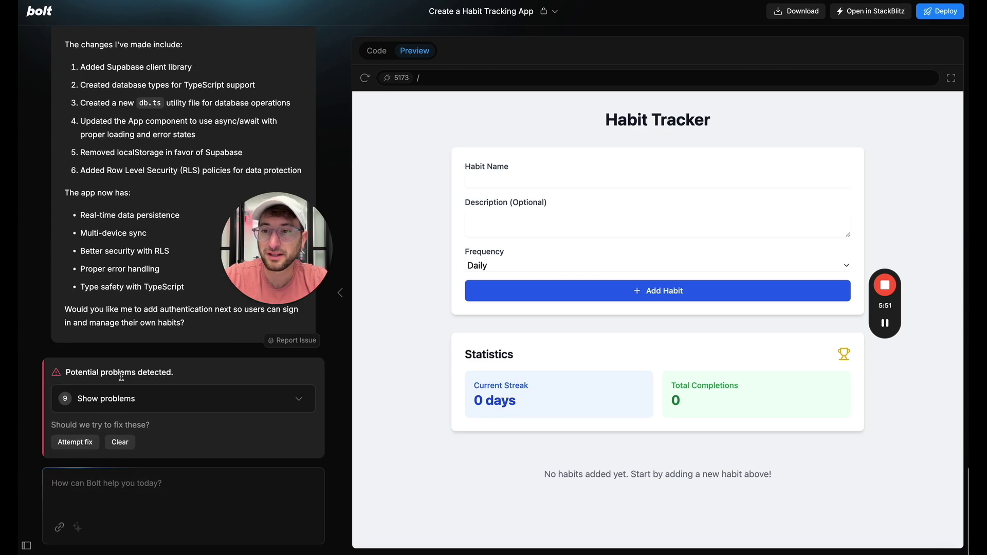
left_click(77, 440)
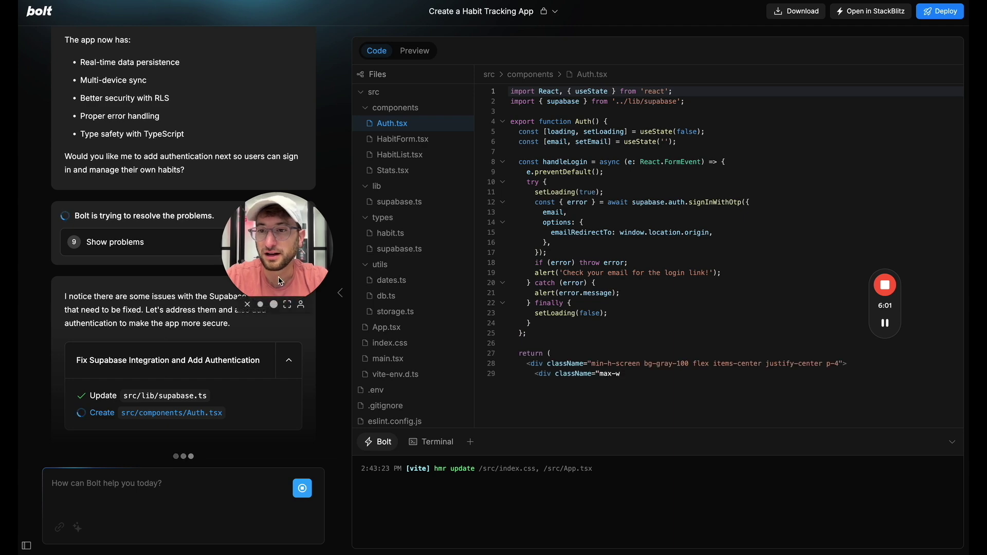
left_click_drag(281, 284, 172, 207)
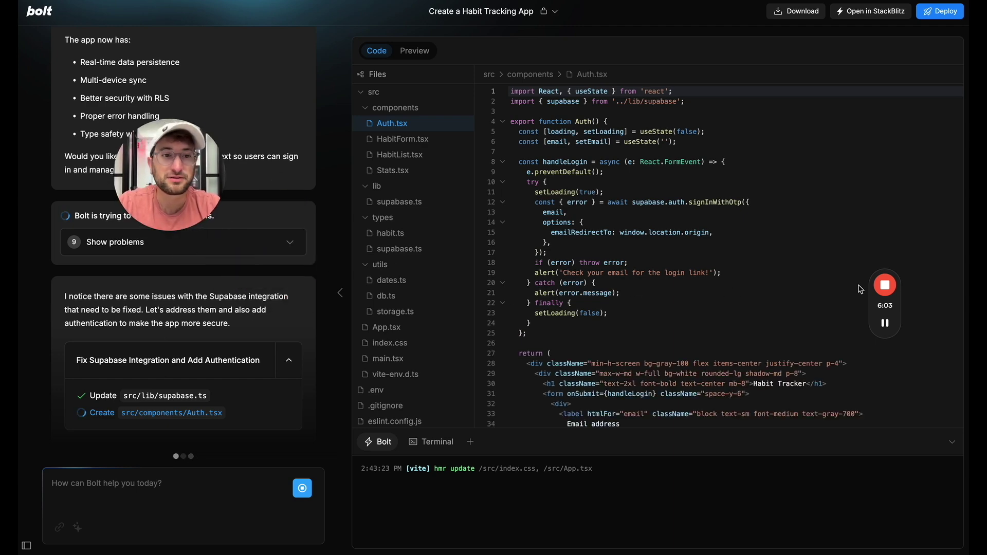
mouse_move(888, 323)
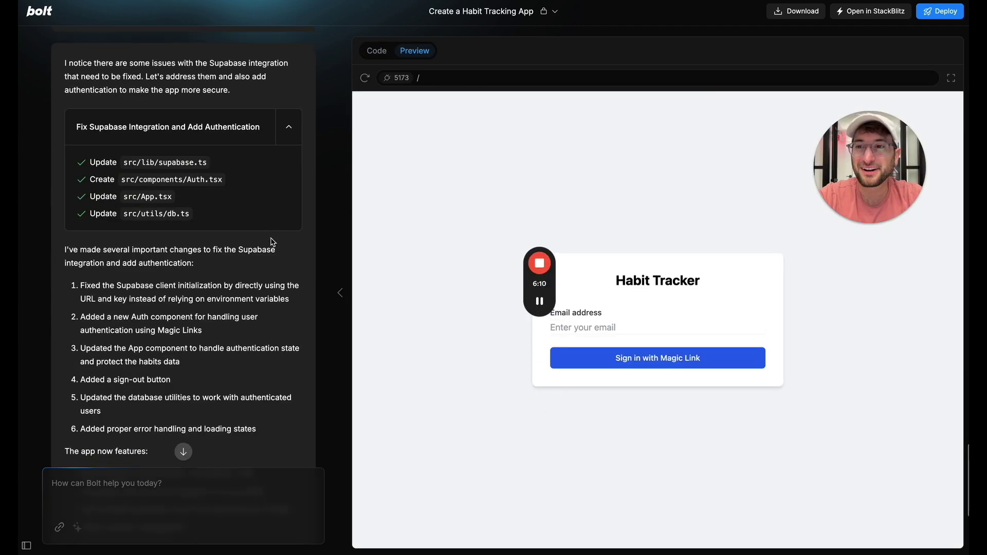
scroll(272, 242, "down", 1)
scroll(186, 246, "down", 5)
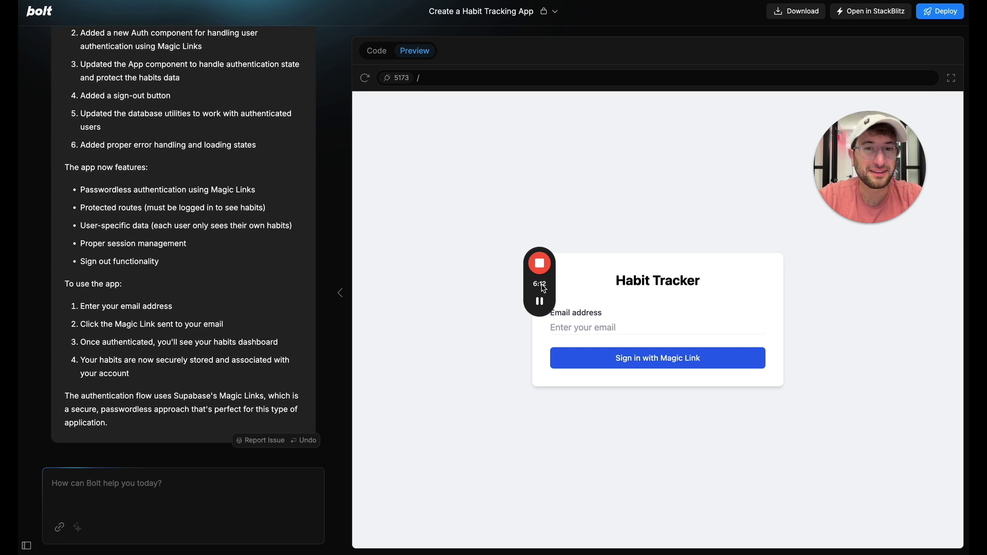
Step: Ask Bolt in chat to replace Magic Link with real email-and-password login
left_click_drag(543, 288, 447, 289)
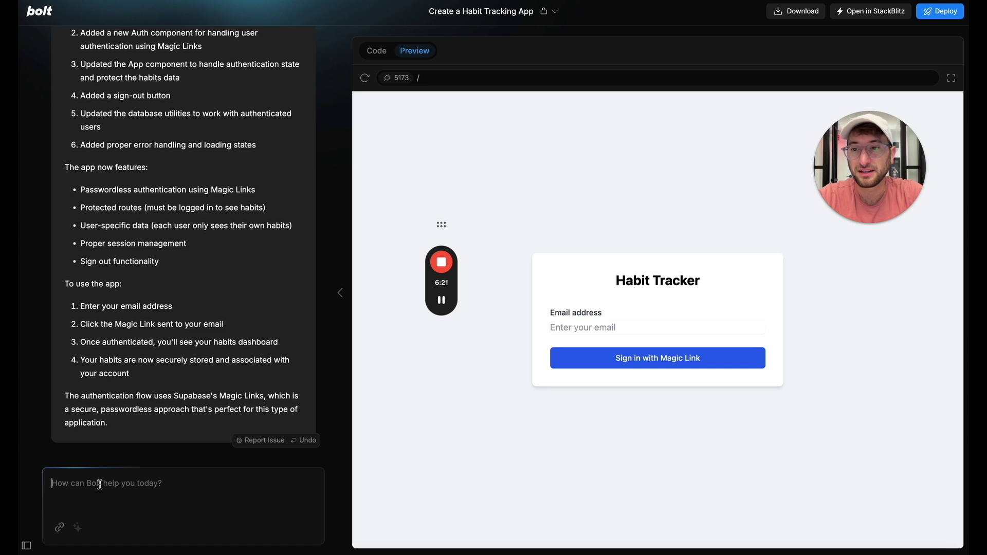
type("I'd like to use a real password instead of magic link")
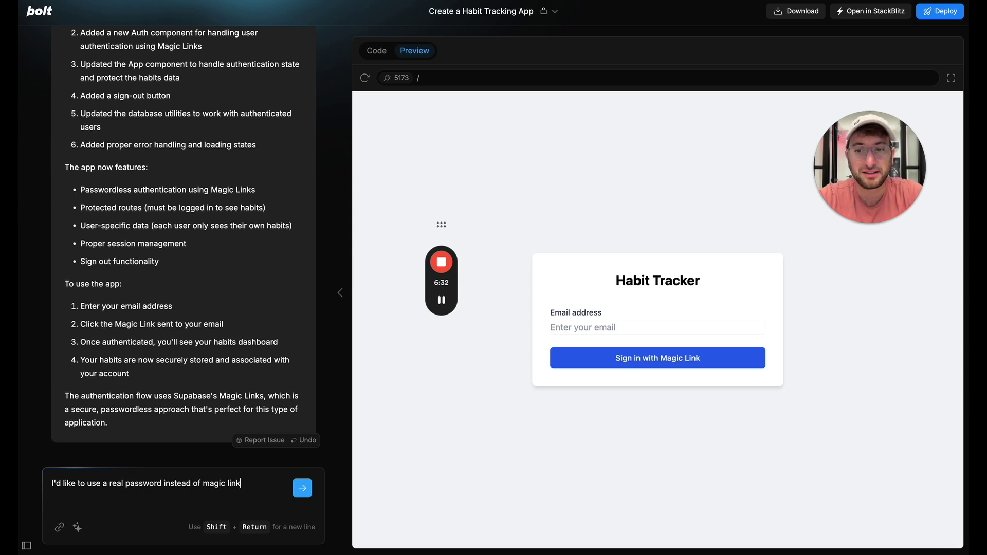
key("Return")
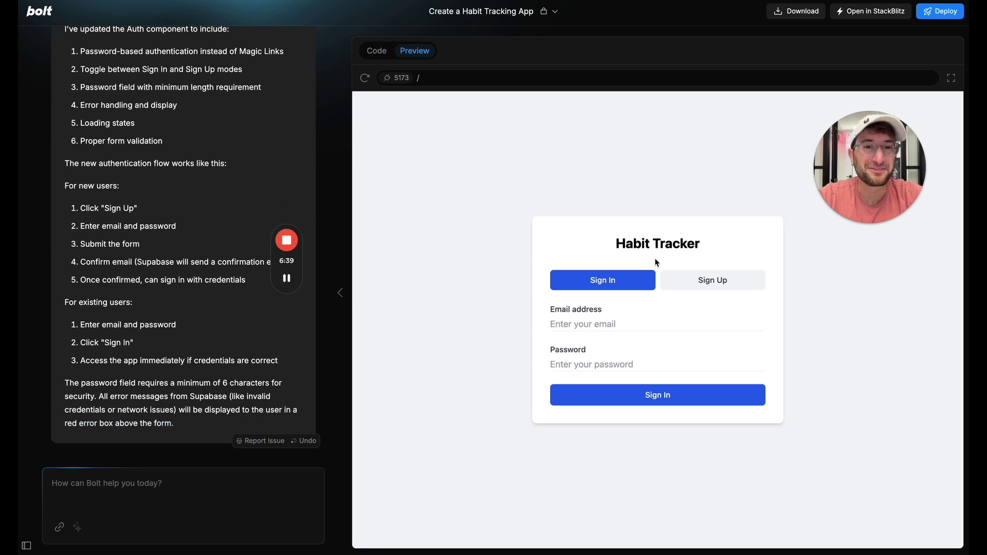
Step: Switch the preview login form to Sign Up and submit an email address and password
left_click(716, 282)
left_click(617, 283)
left_click(669, 281)
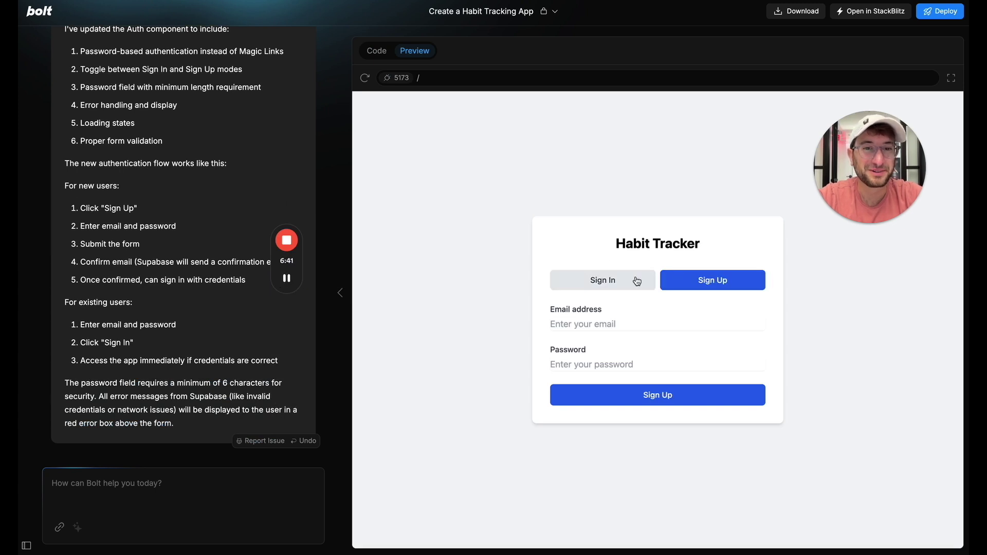
left_click(625, 282)
left_click(715, 282)
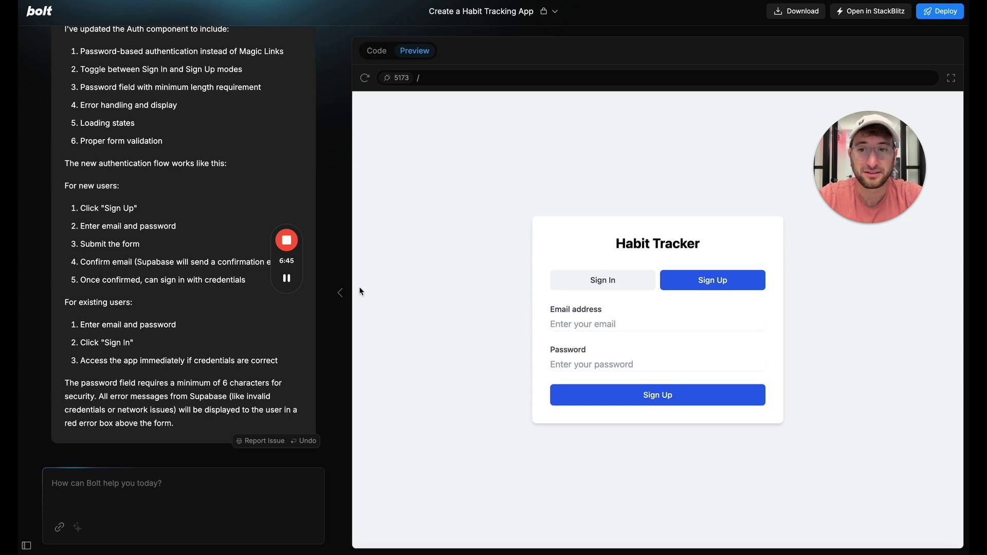
left_click(640, 329)
left_click(593, 361)
type("••")
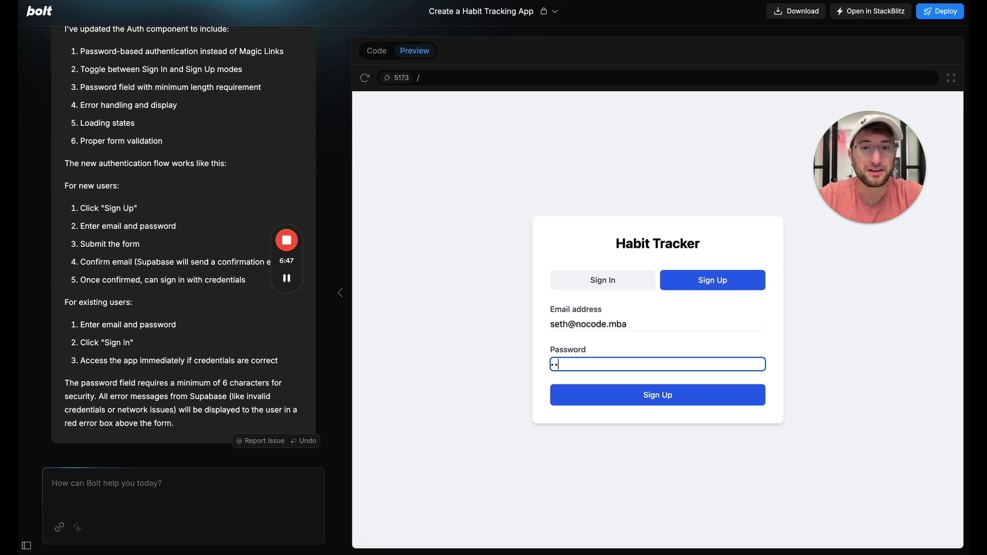
left_click(631, 394)
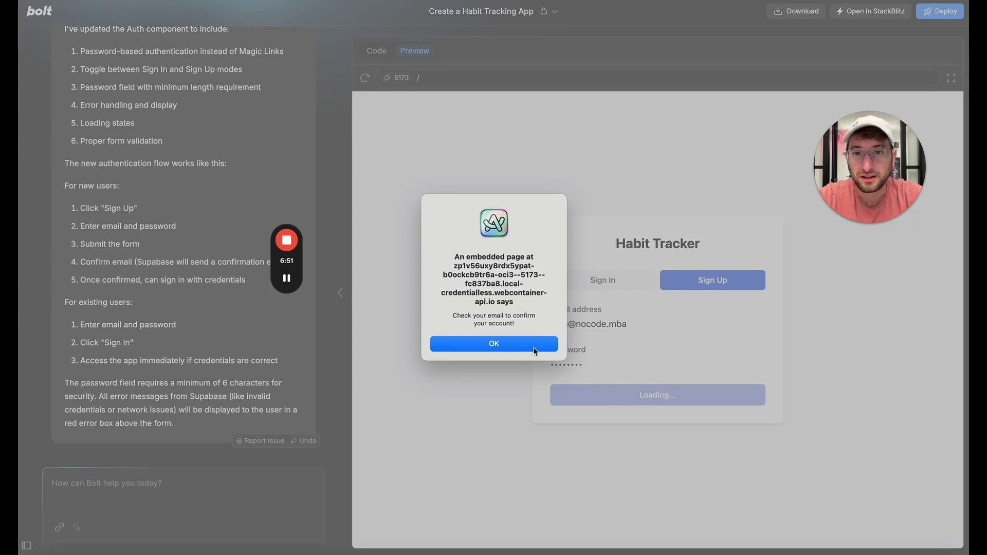
Step: Dismiss the check-your-email and save-password prompts to reach the empty habit dashboard
left_click(493, 344)
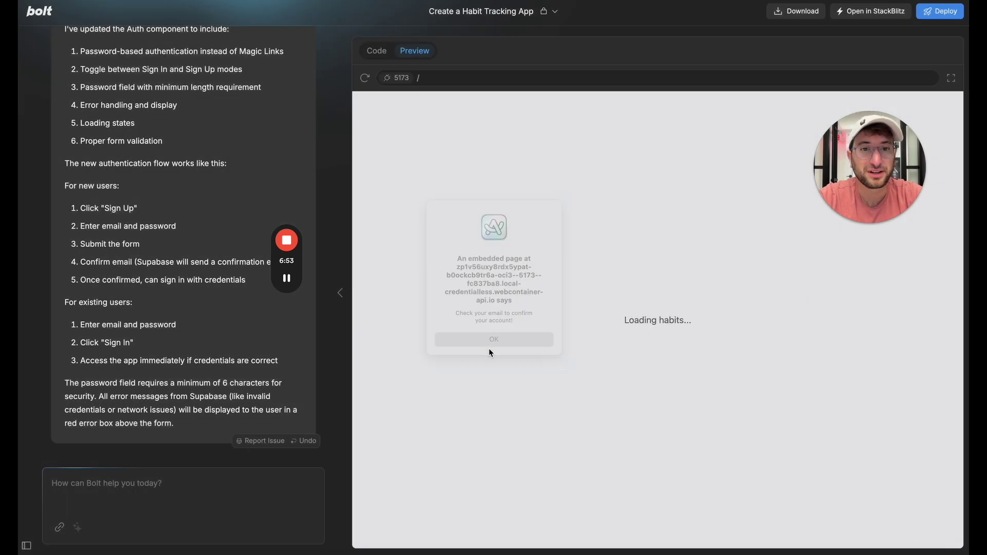
left_click(586, 322)
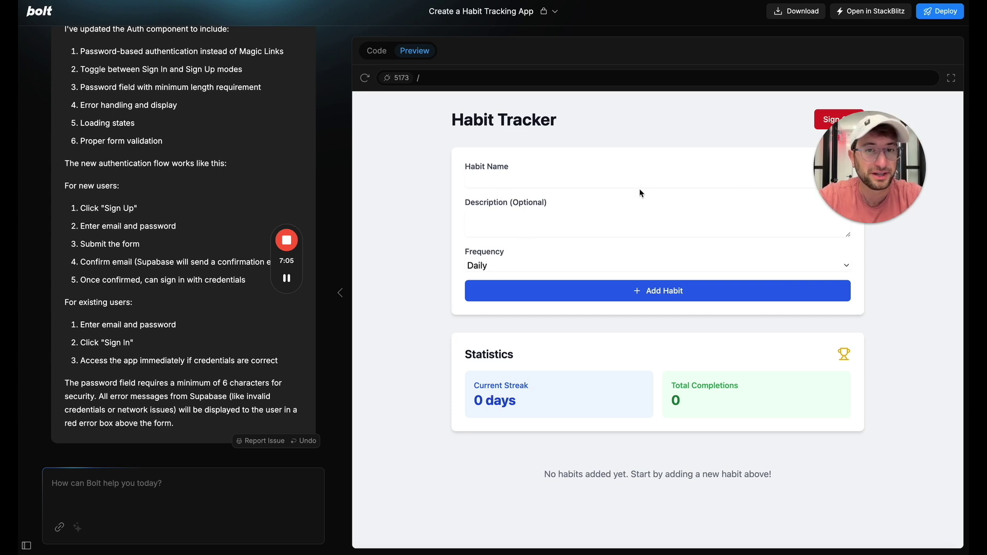
left_click(516, 171)
left_click(503, 180)
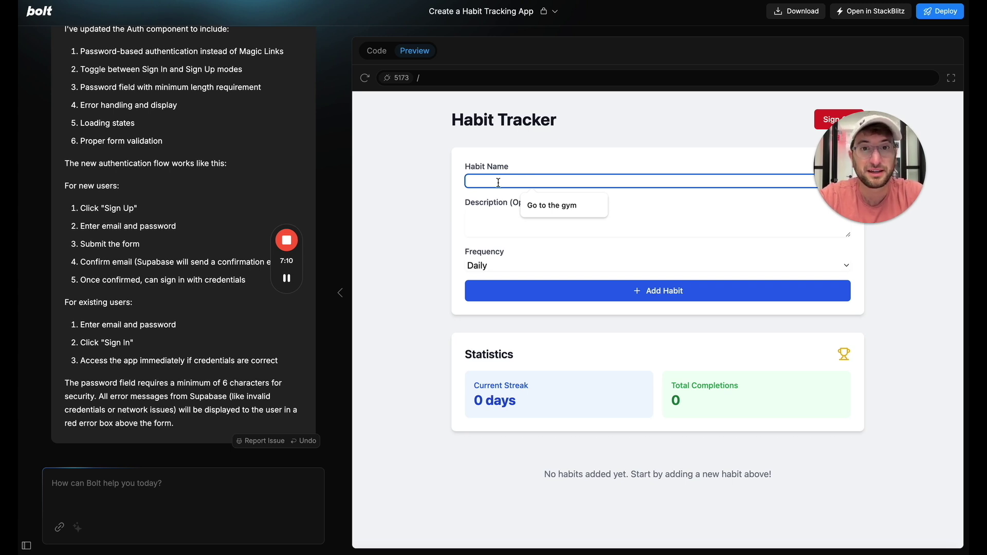
Step: Add a daily 'Run 1 mile' habit and mark it done for today
type("Run 1 mile")
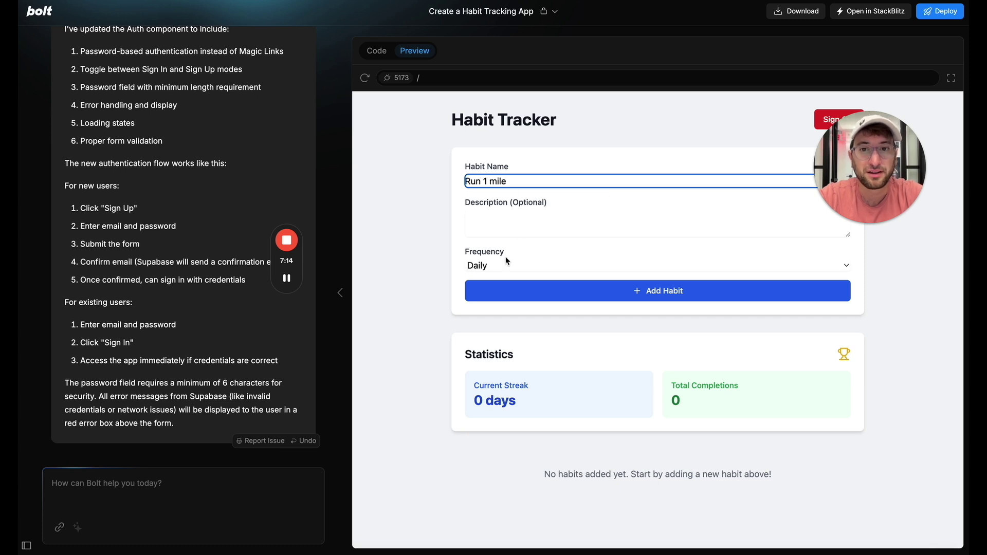
left_click(507, 261)
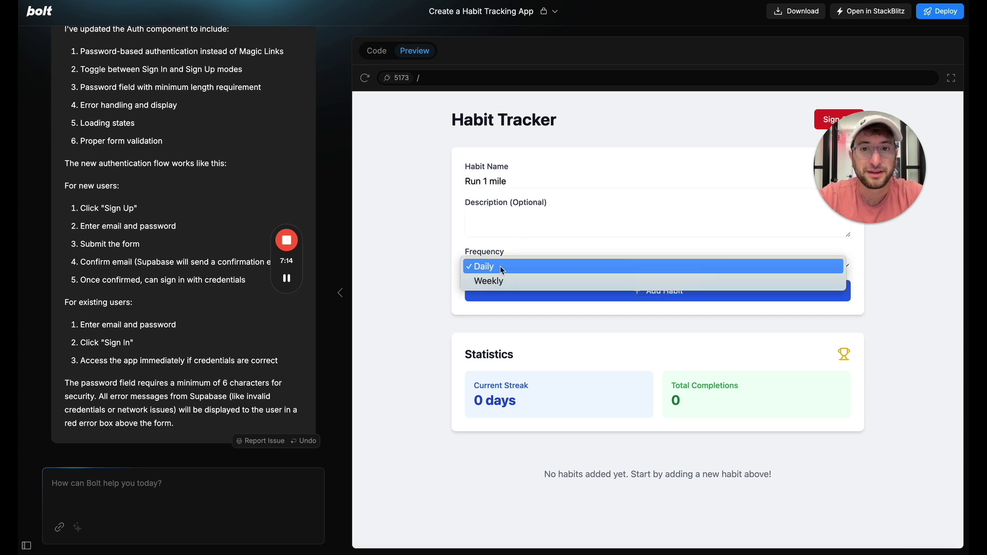
left_click(500, 267)
left_click(521, 293)
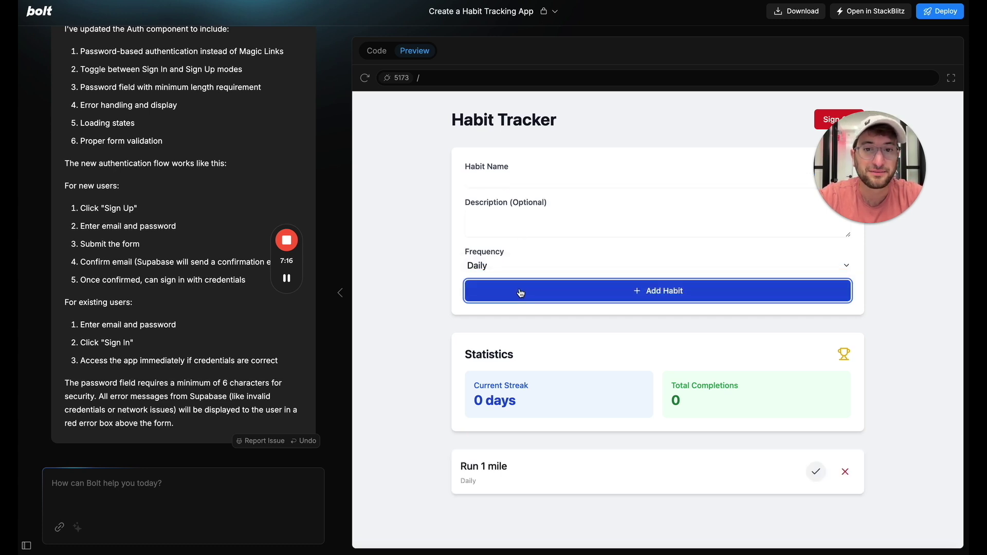
left_click(815, 473)
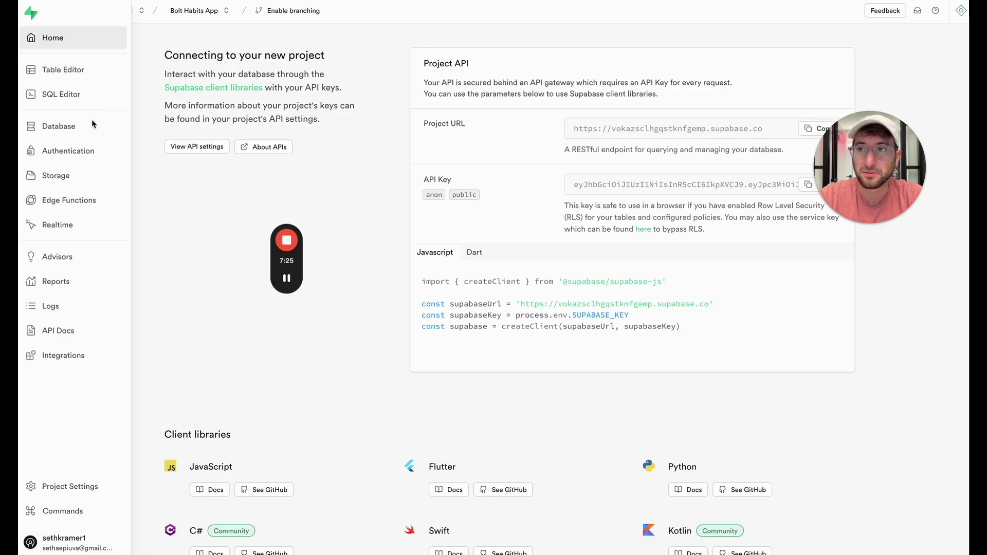
Step: Inspect the schema diagram and the saved rows in the habits and habit_completions tables
left_click(67, 128)
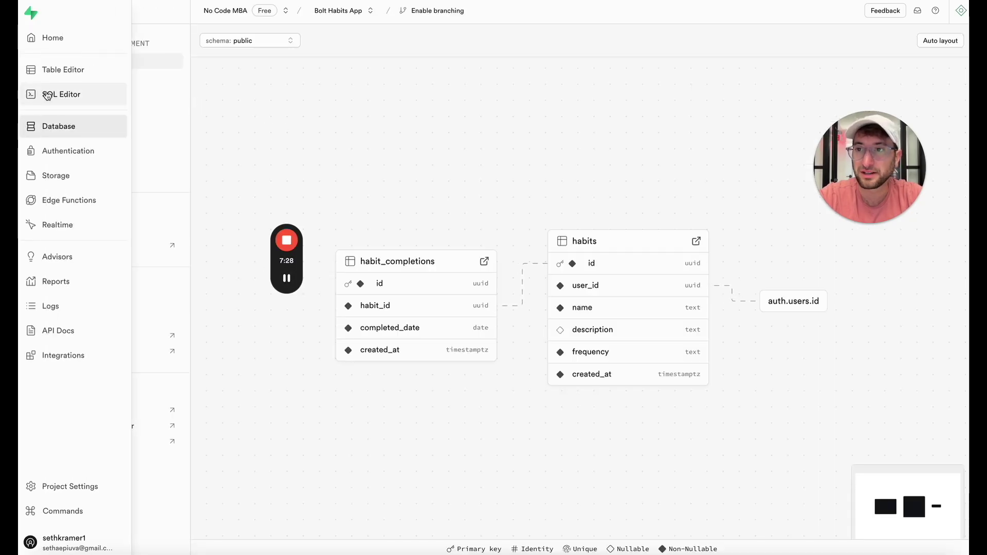
left_click(45, 69)
left_click(111, 122)
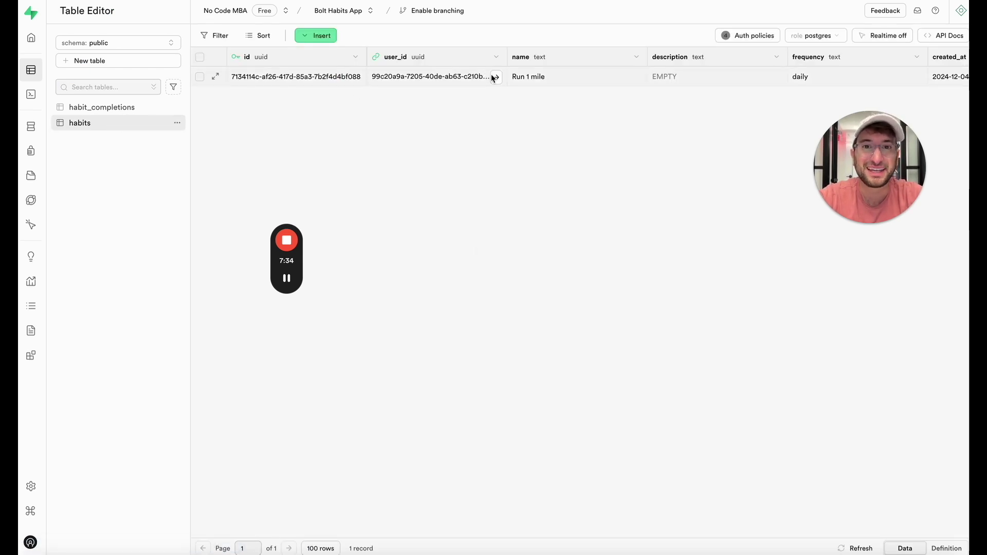
scroll(587, 79, "right", 3)
scroll(587, 81, "left", 3)
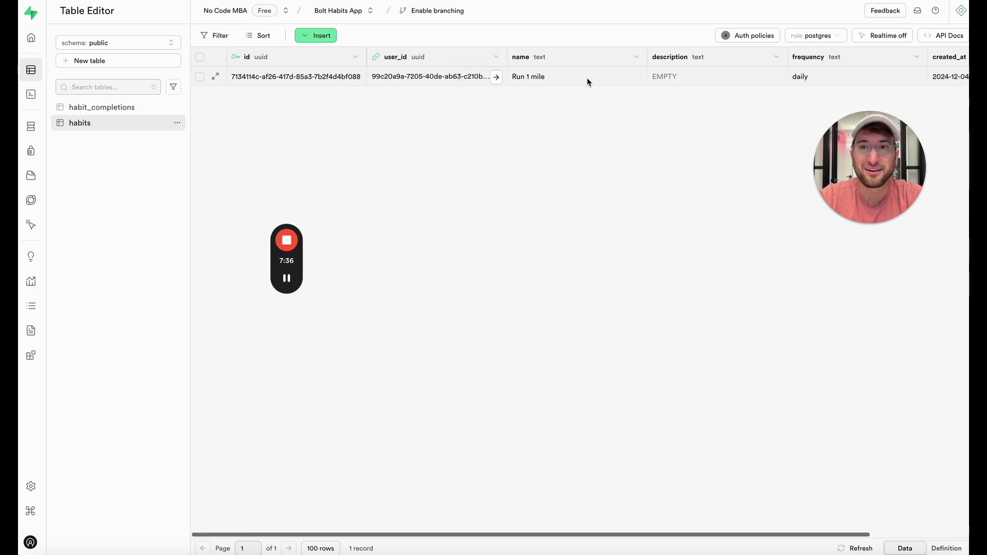
left_click(123, 109)
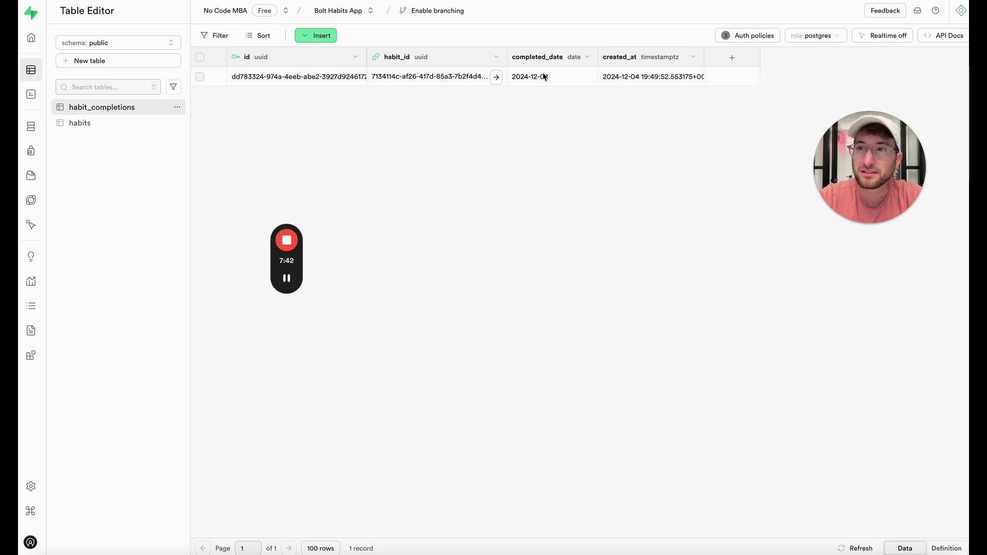
Step: Check the habit_completions access policies, then the Authentication Users list with its single account
left_click(753, 35)
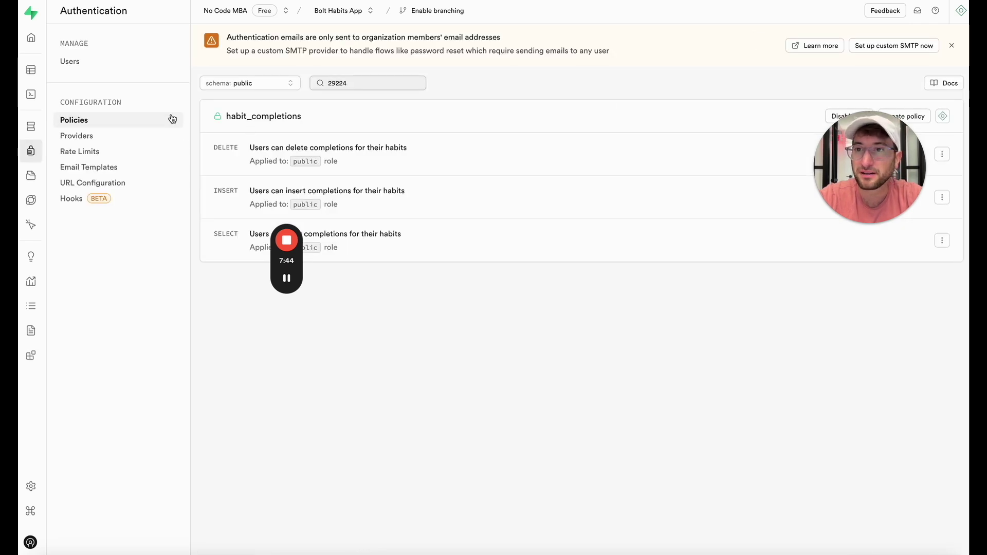
left_click(133, 70)
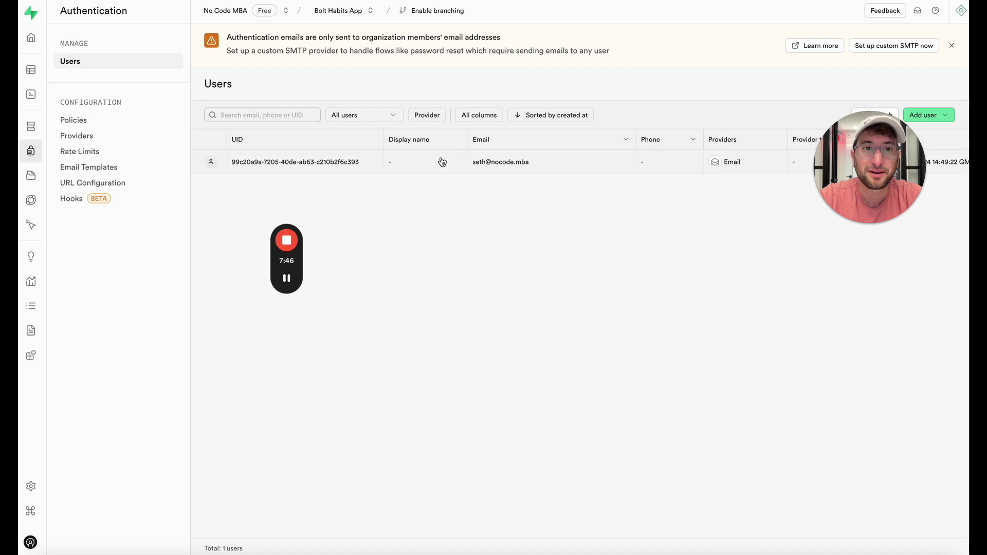
scroll(442, 162, "right", 1)
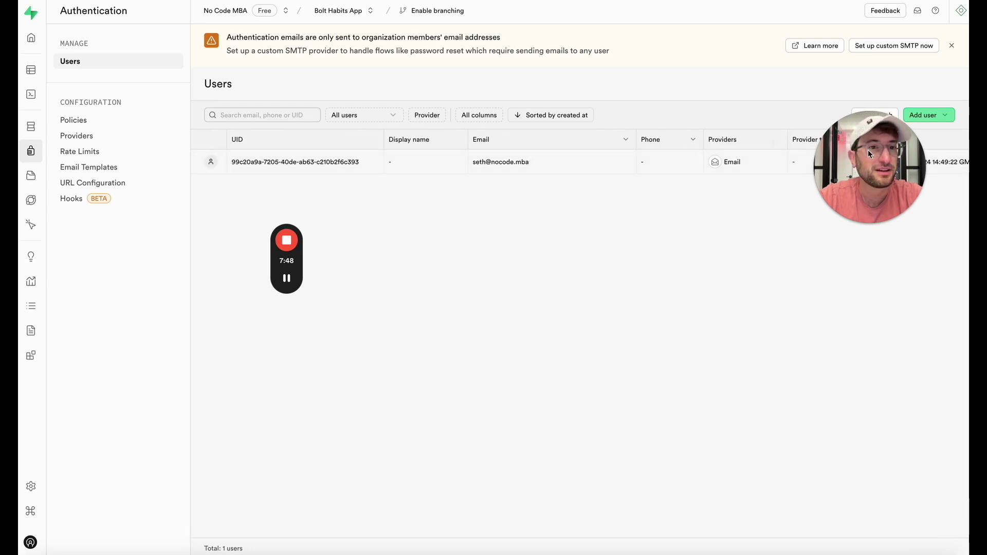
left_click_drag(868, 150, 591, 341)
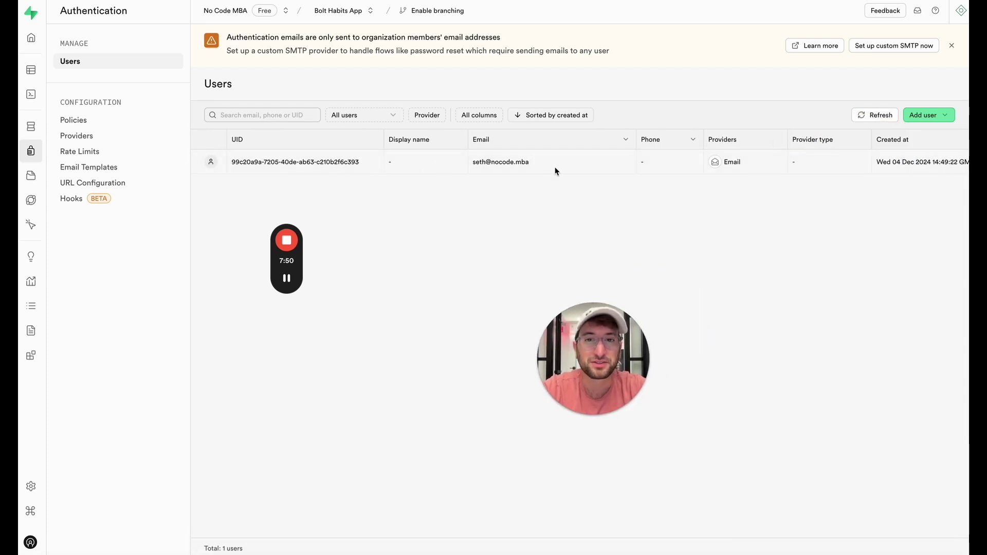
scroll(493, 164, "right", 5)
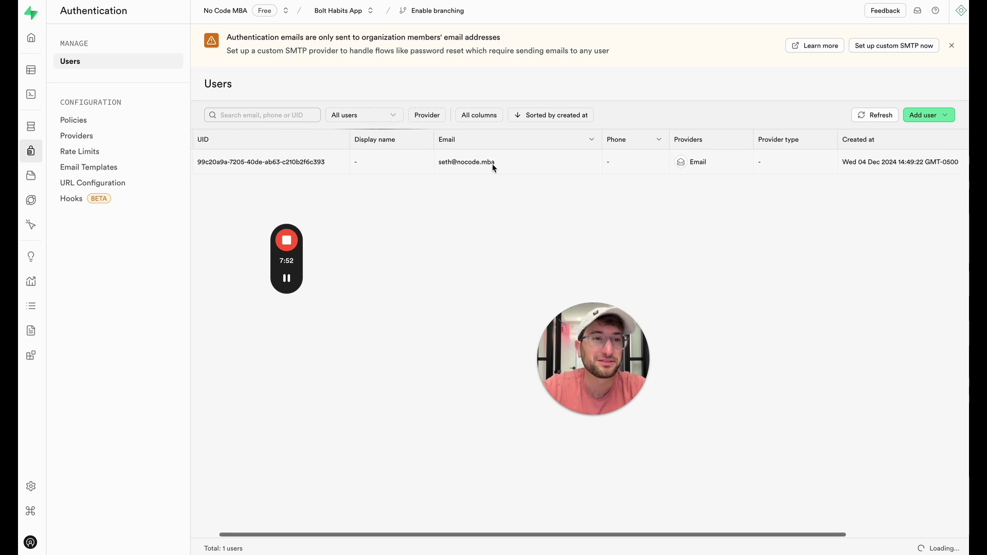
scroll(492, 163, "left", 5)
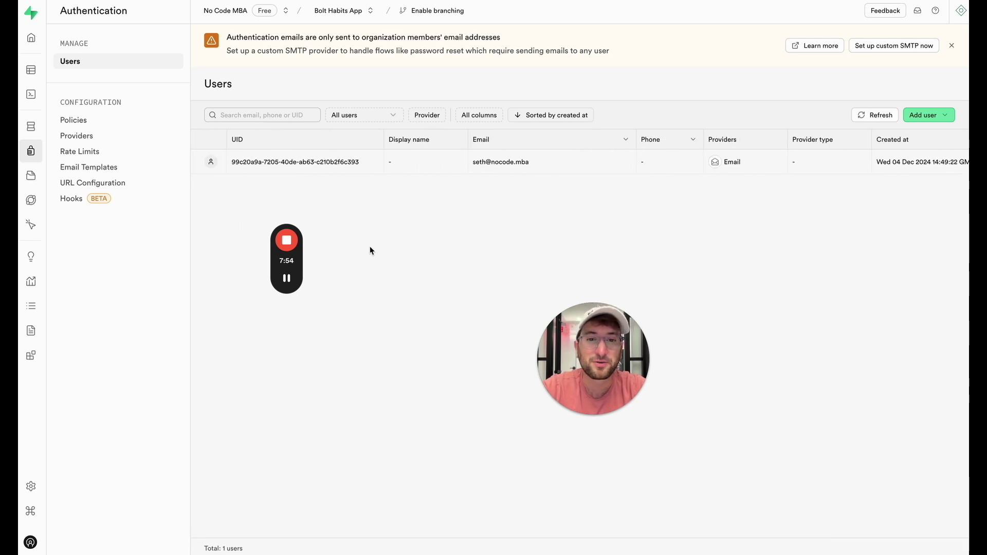
mouse_move(294, 281)
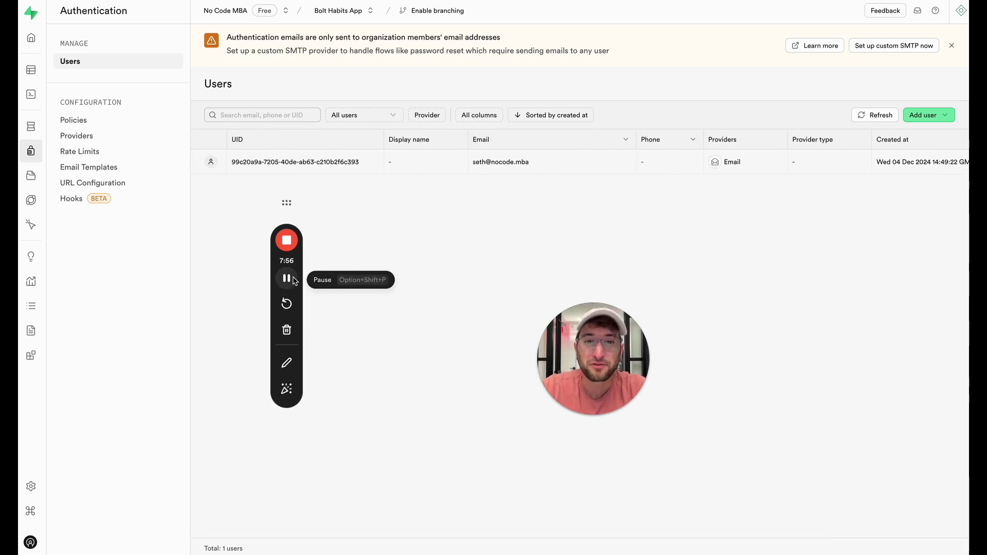
Step: Deploy the Bolt Habit Tracker to Netlify, live at merry-meerkat-42321a.netlify.app
key("ctrl+Tab")
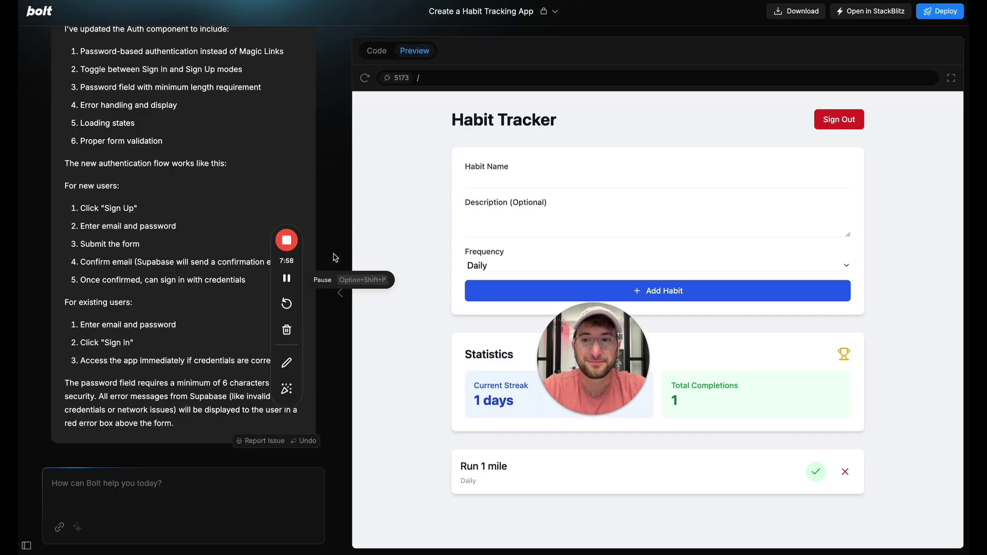
left_click_drag(604, 348, 900, 212)
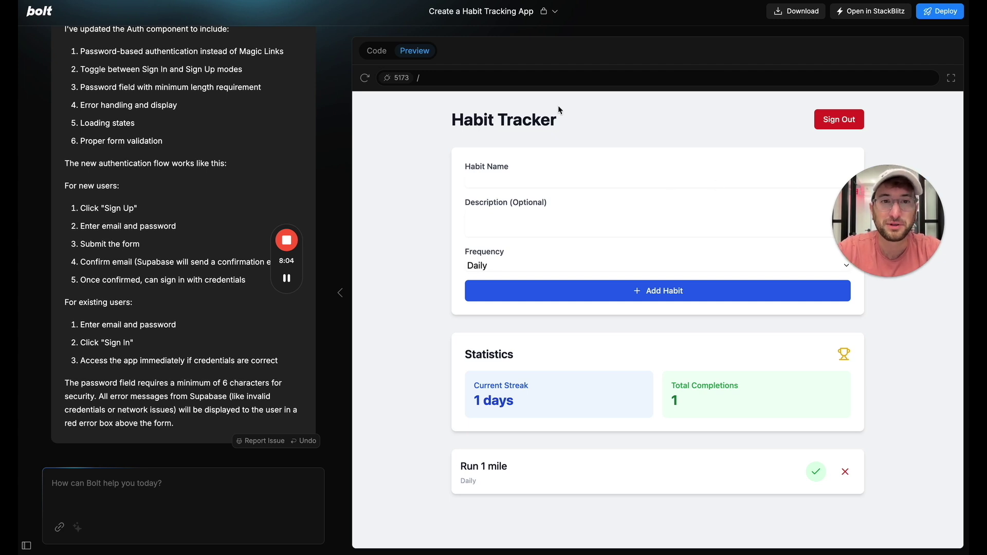
left_click(939, 15)
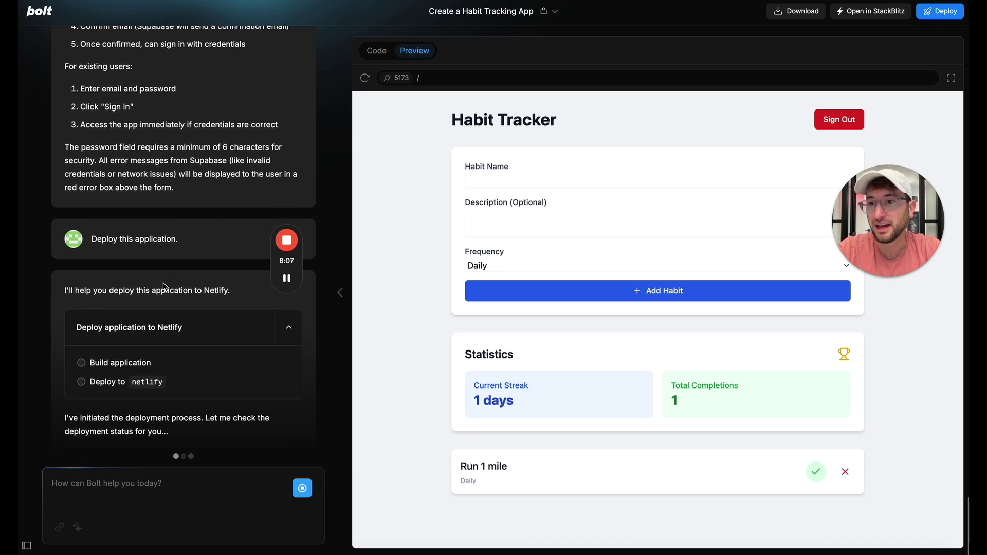
left_click_drag(283, 251, 456, 127)
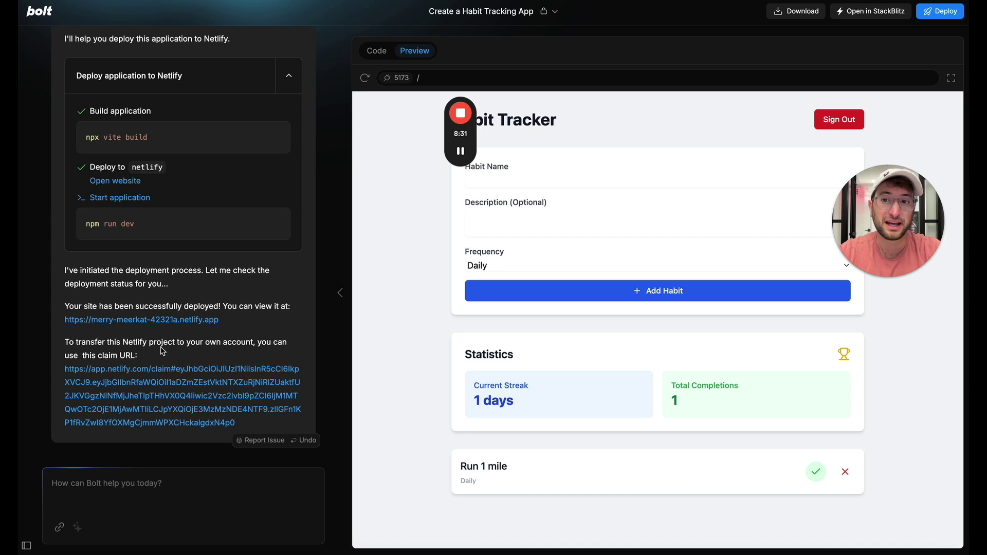
Step: Open the live Netlify site and sign up a new account, dismissing the confirmation prompts
left_click(193, 325)
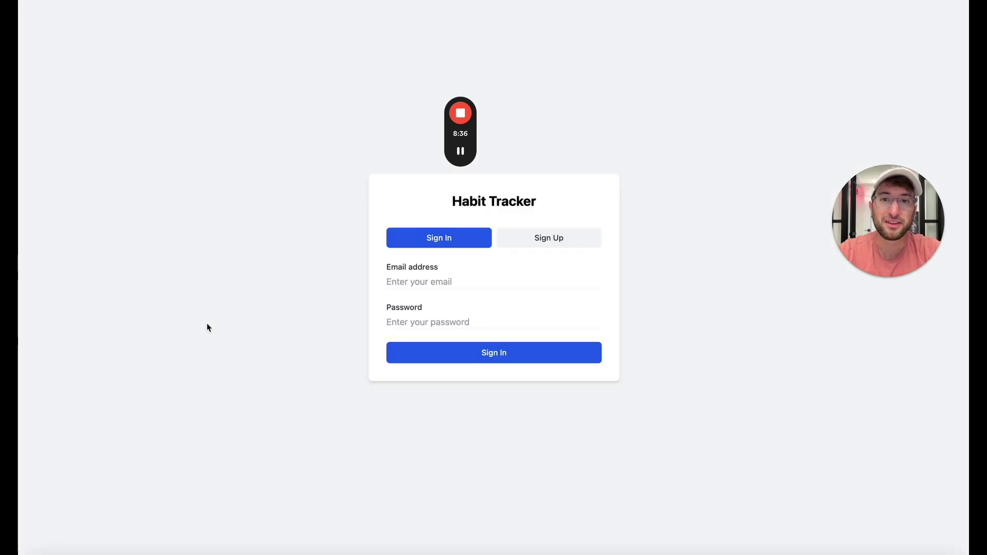
left_click(569, 246)
left_click(453, 244)
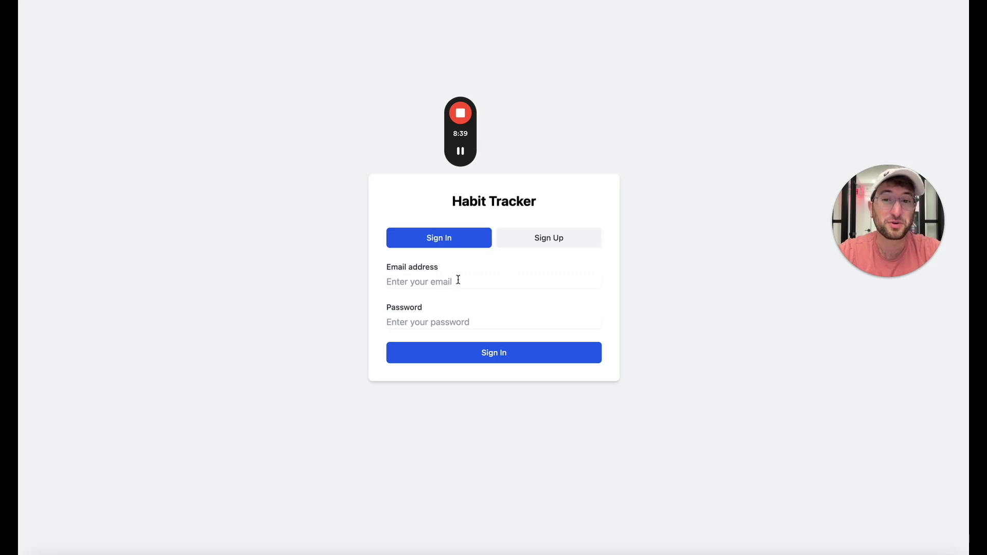
left_click(532, 245)
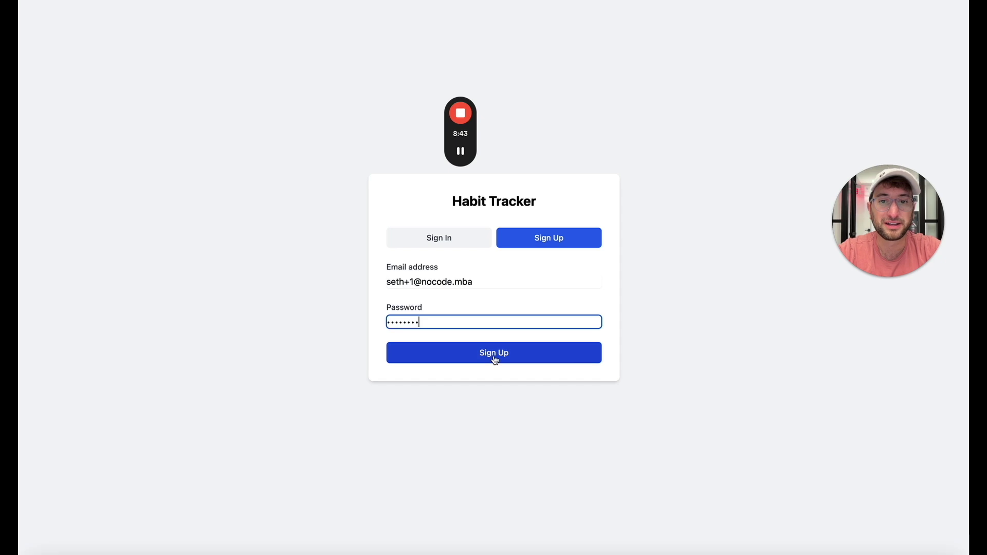
left_click(493, 353)
left_click(477, 324)
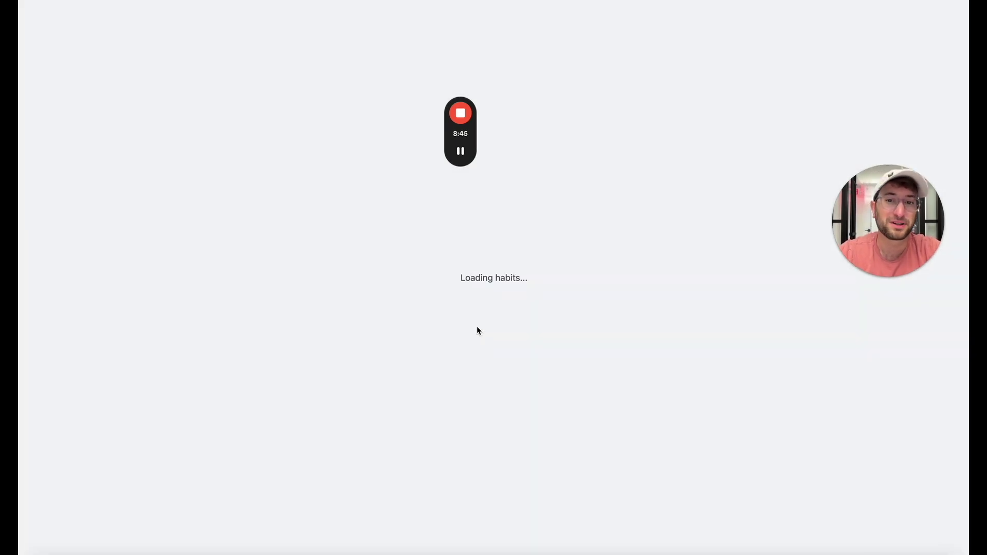
key("Escape")
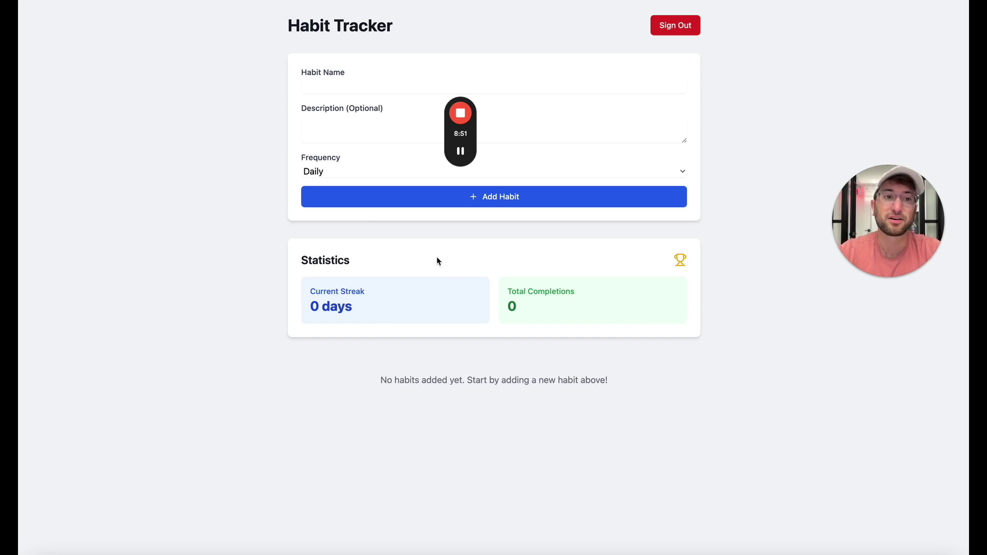
Step: Add a daily 'Clean the kitchen' habit and mark it done for today
left_click(366, 88)
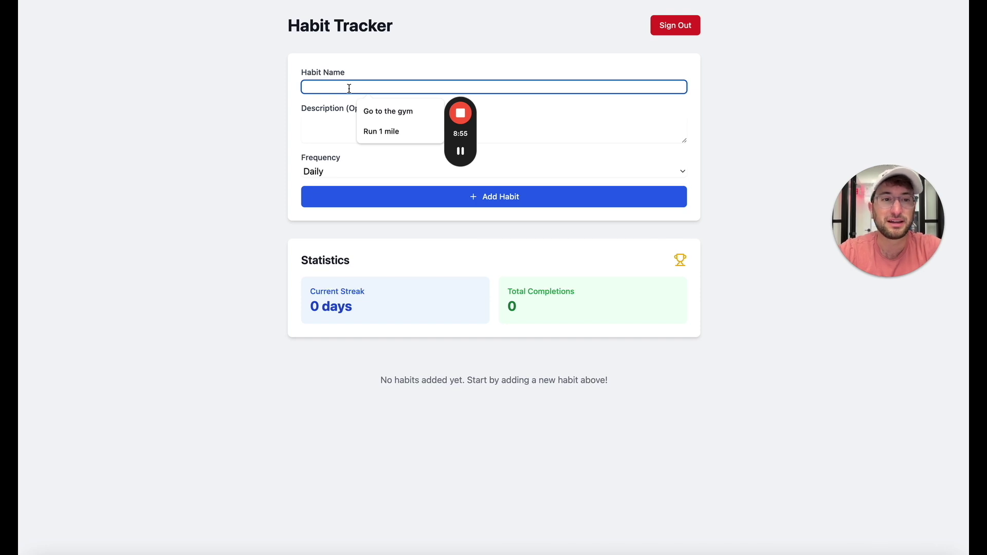
type("Clean the kitchen")
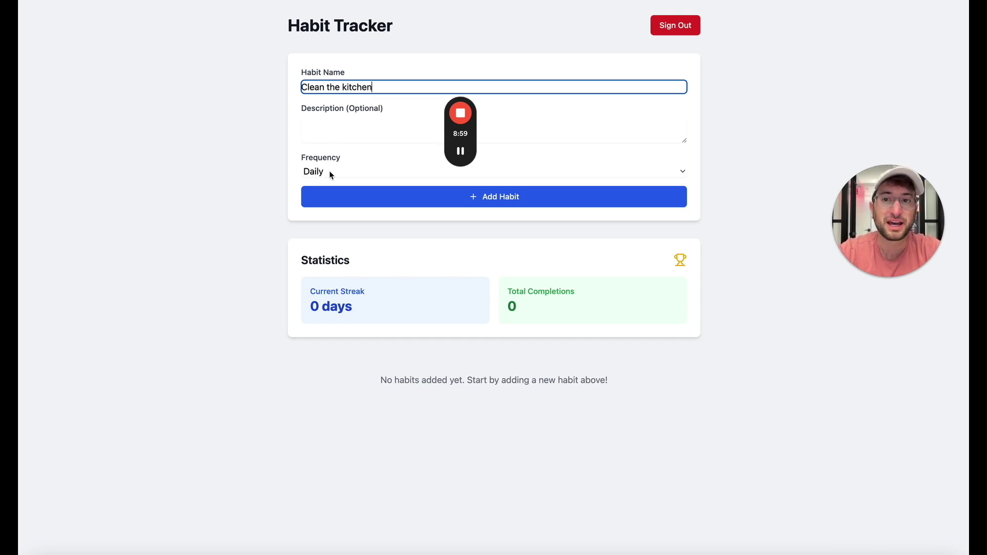
left_click(330, 175)
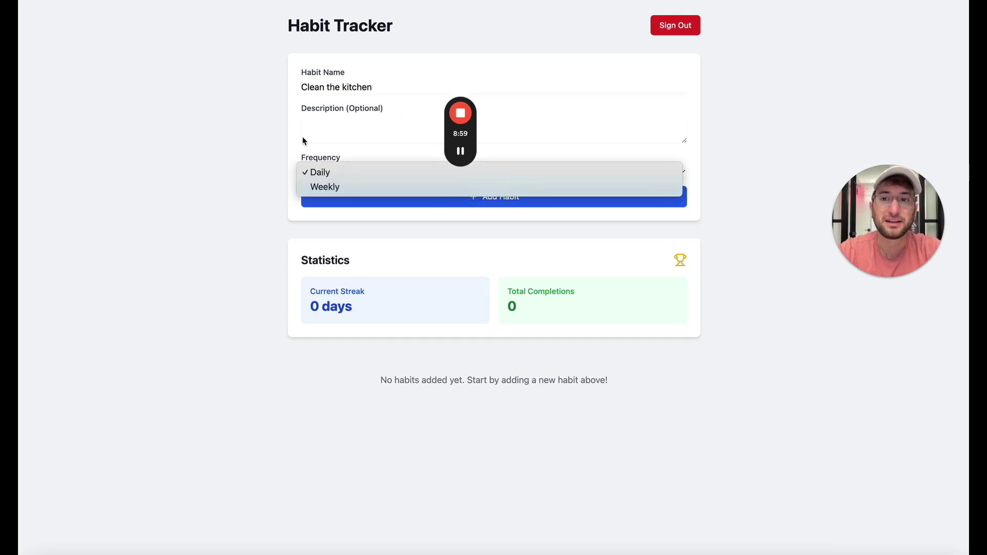
left_click(333, 137)
left_click(341, 200)
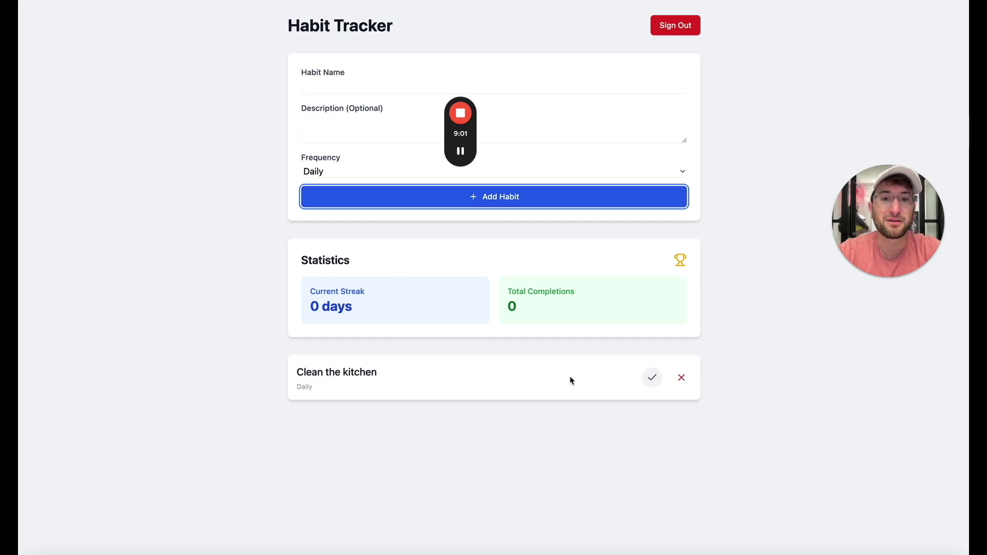
left_click(652, 379)
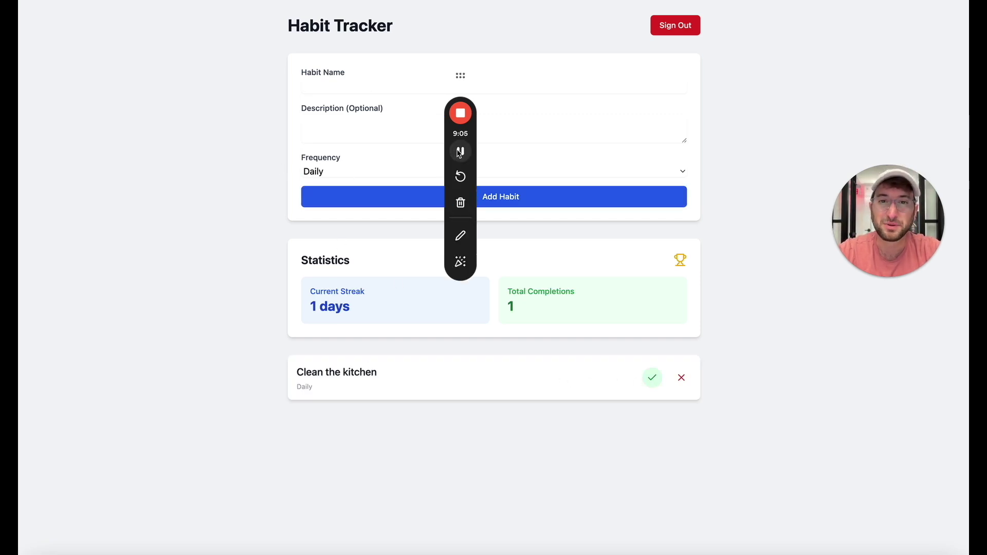
Step: Confirm the second user, the Clean the kitchen habit and two habit_completions rows, then return to Bolt
left_click(461, 152)
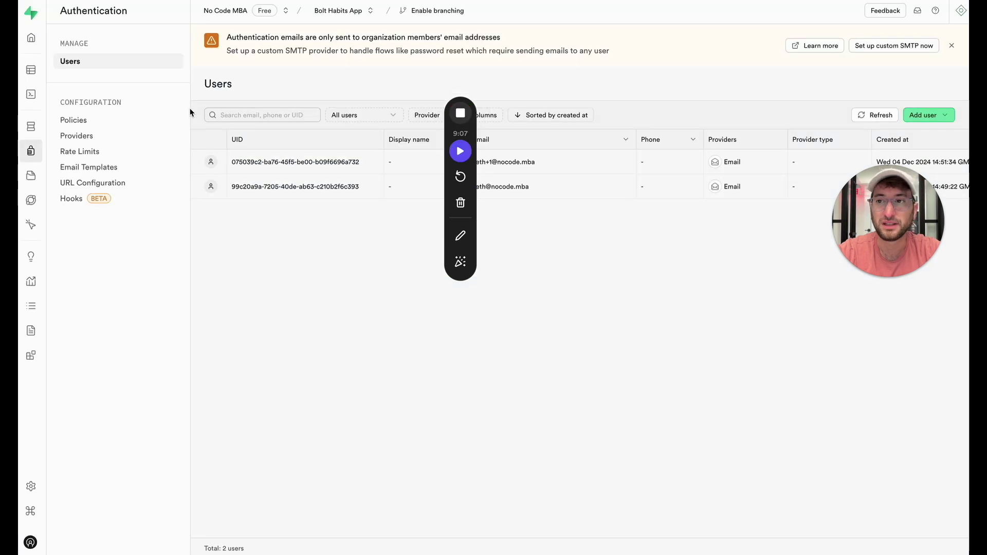
left_click(32, 71)
left_click(117, 123)
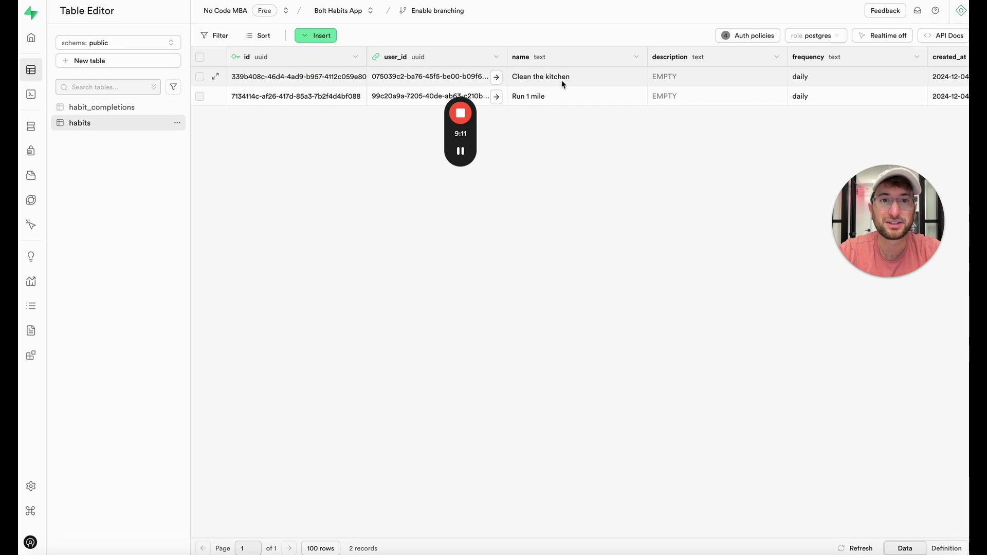
left_click(122, 110)
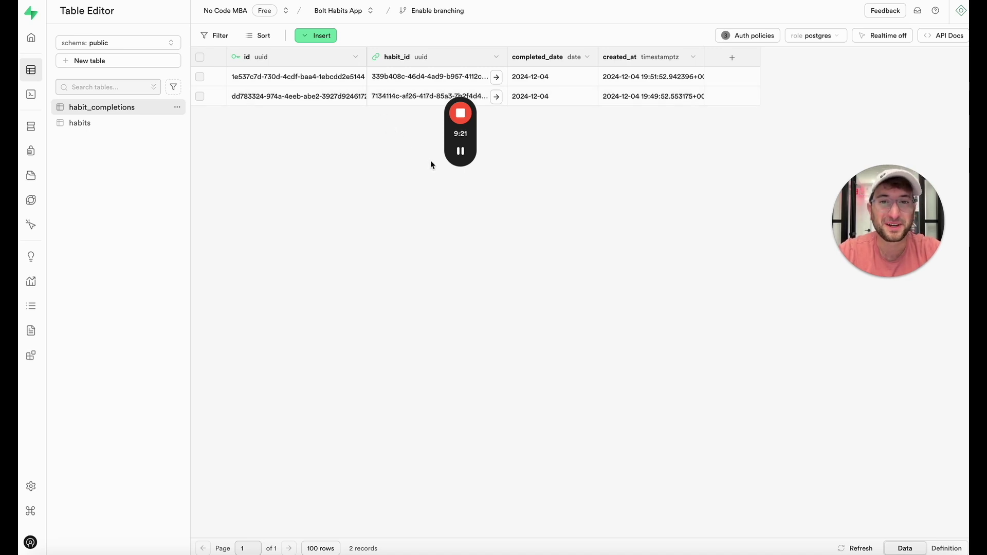
key("ctrl+Tab")
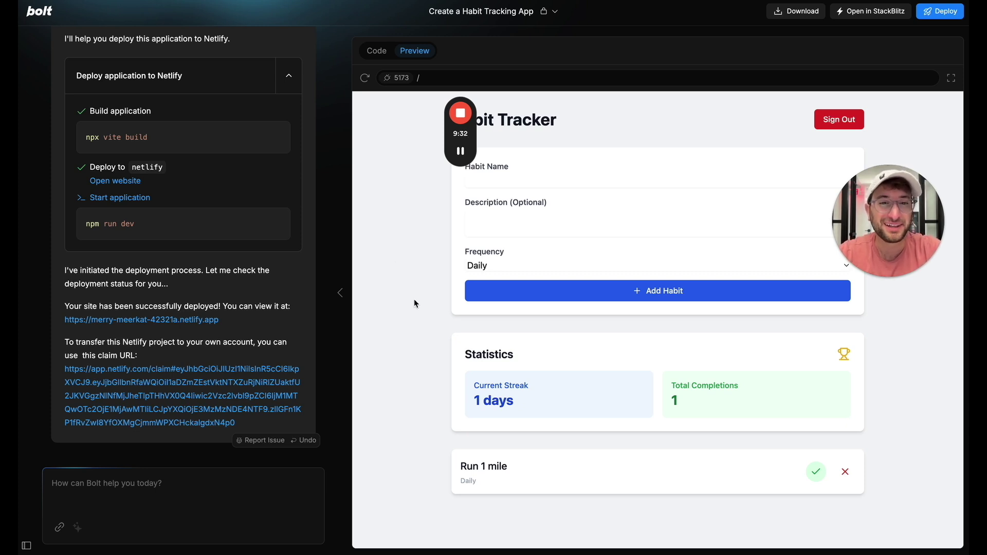
left_click_drag(460, 137, 104, 299)
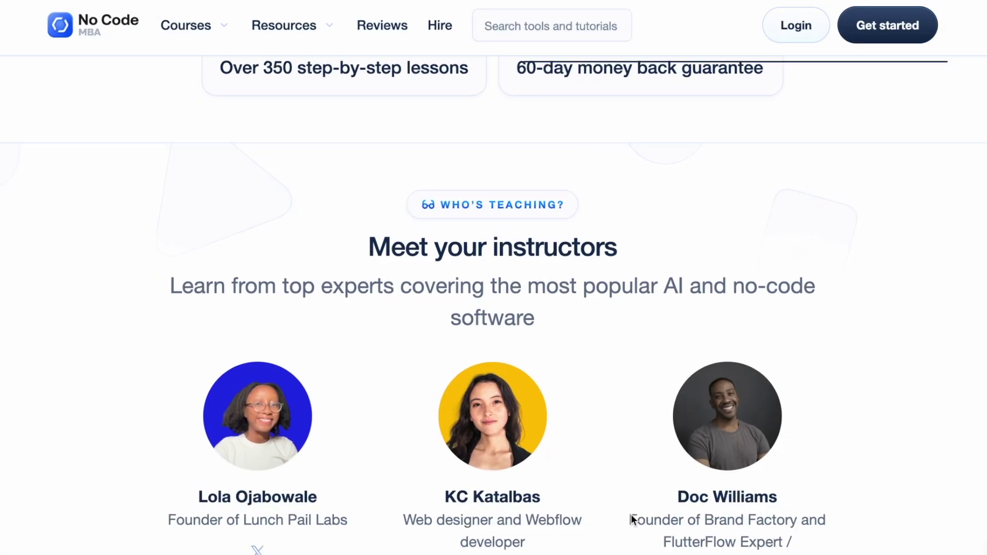
scroll(631, 515, "down", 3)
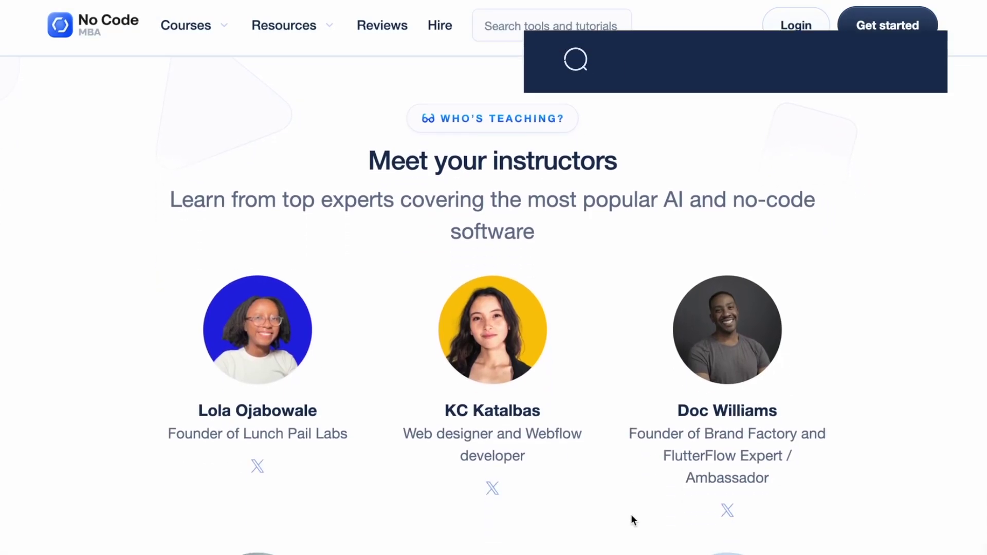
scroll(631, 514, "down", 8)
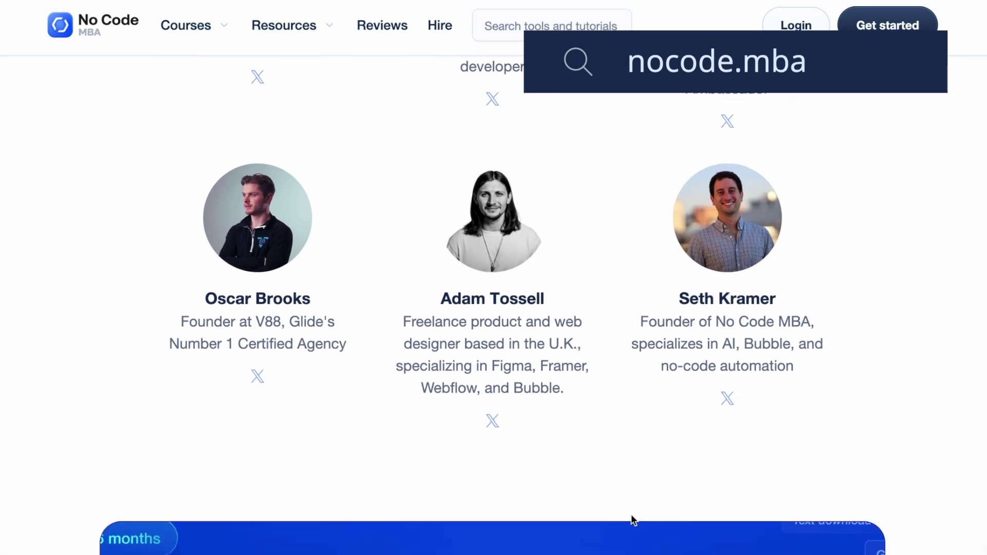
scroll(631, 515, "down", 10)
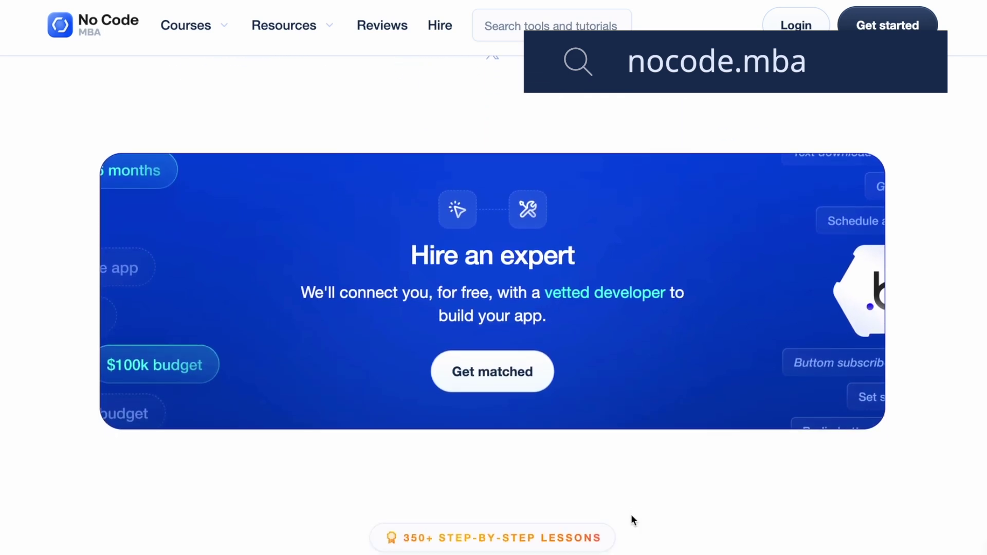
scroll(631, 514, "down", 6)
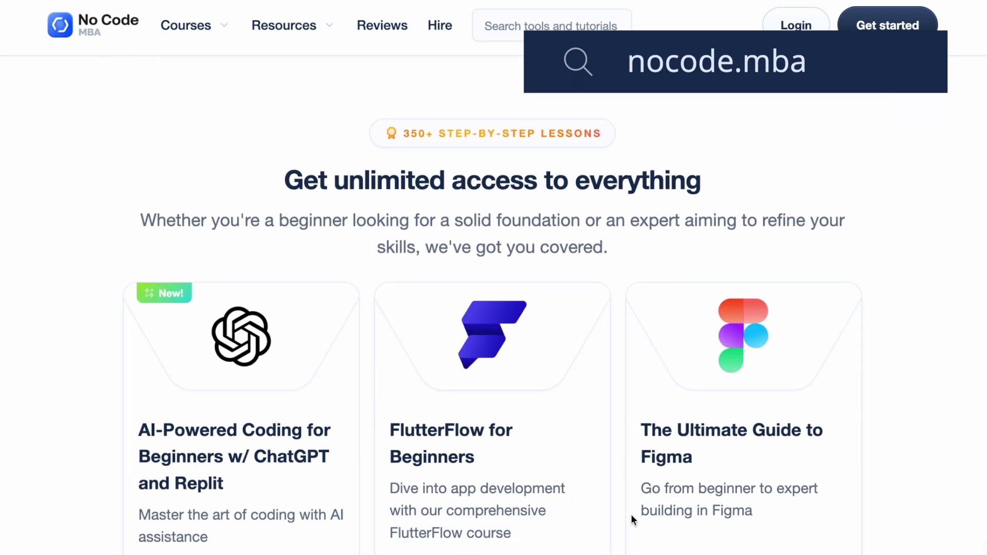
scroll(631, 514, "down", 6)
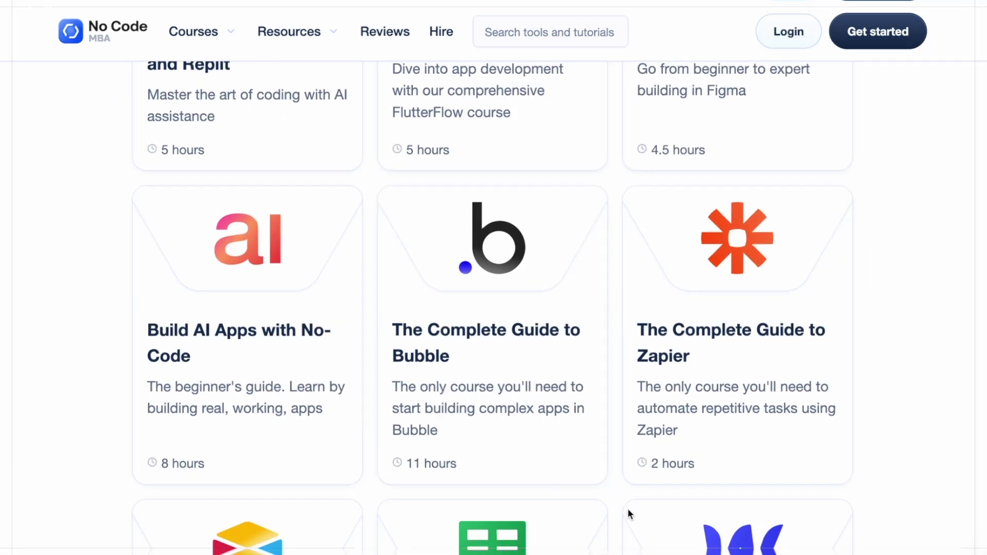